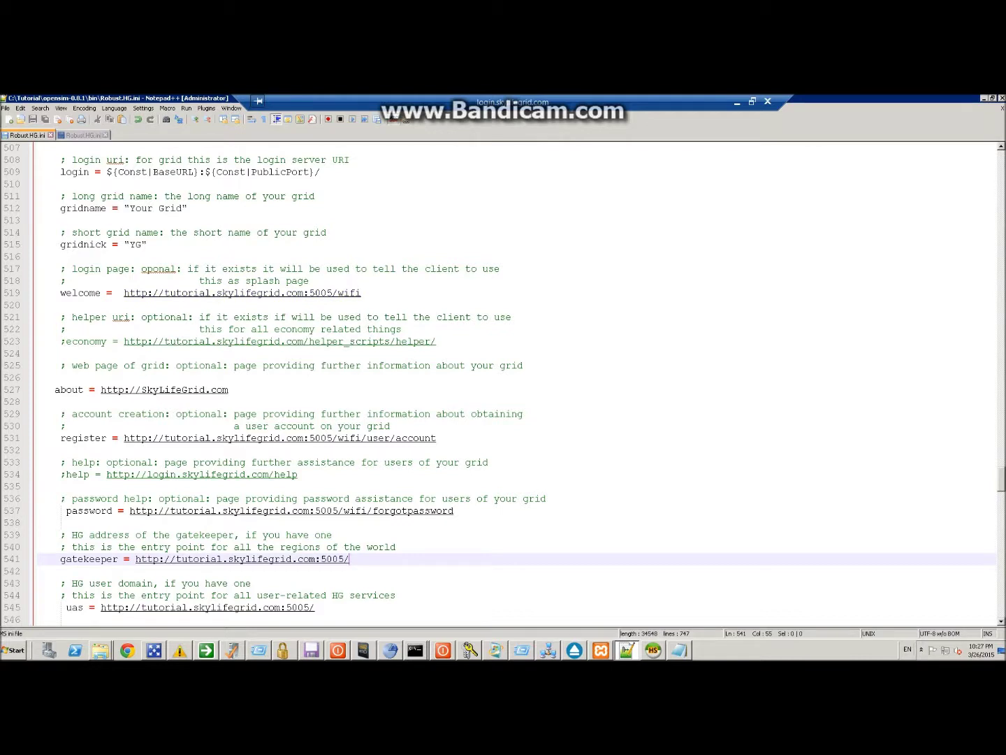
Review the welcome page, economy, about, register, gatekeeper and user domain lines
drag(54, 294, 362, 294)
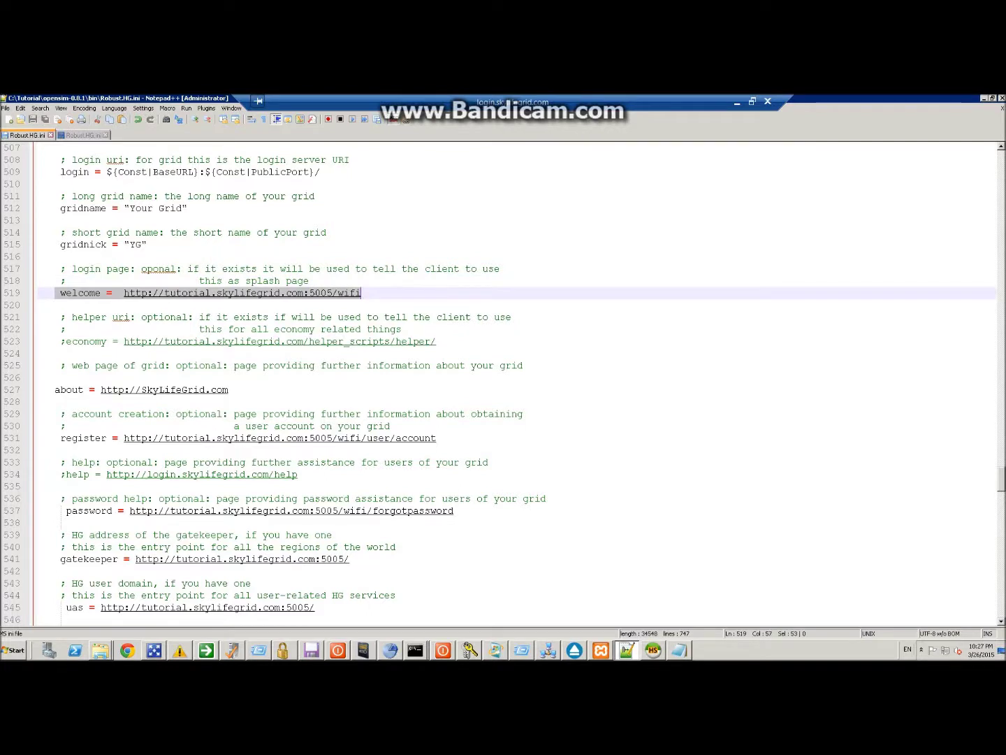
drag(63, 350, 96, 343)
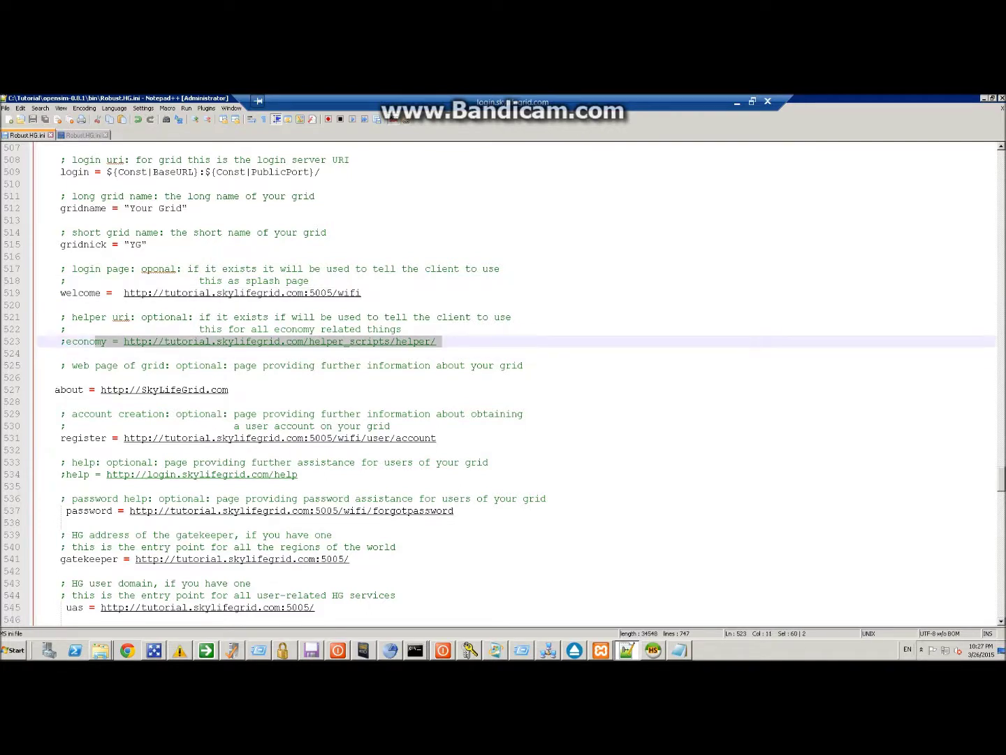
click(55, 389)
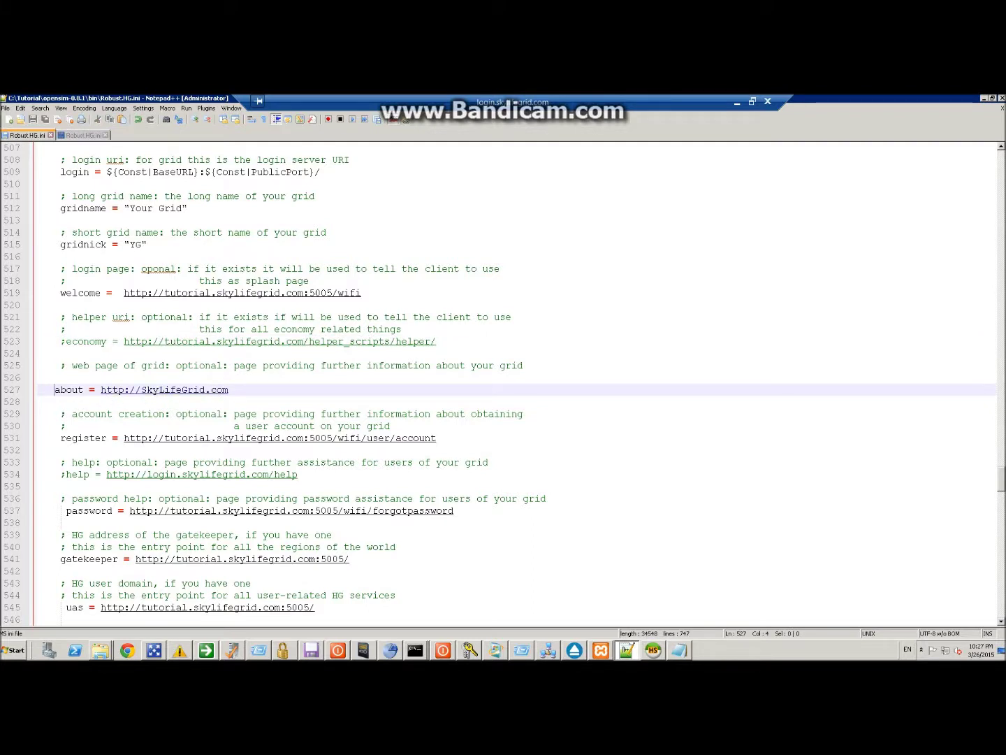
click(60, 438)
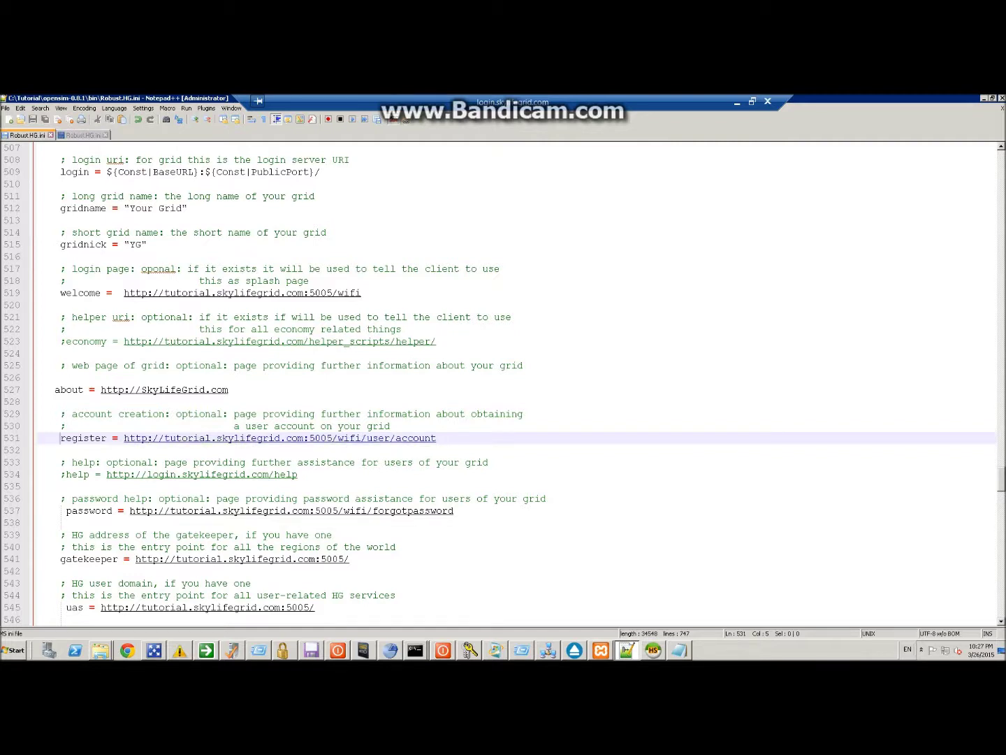
scroll(445, 443, down, 1)
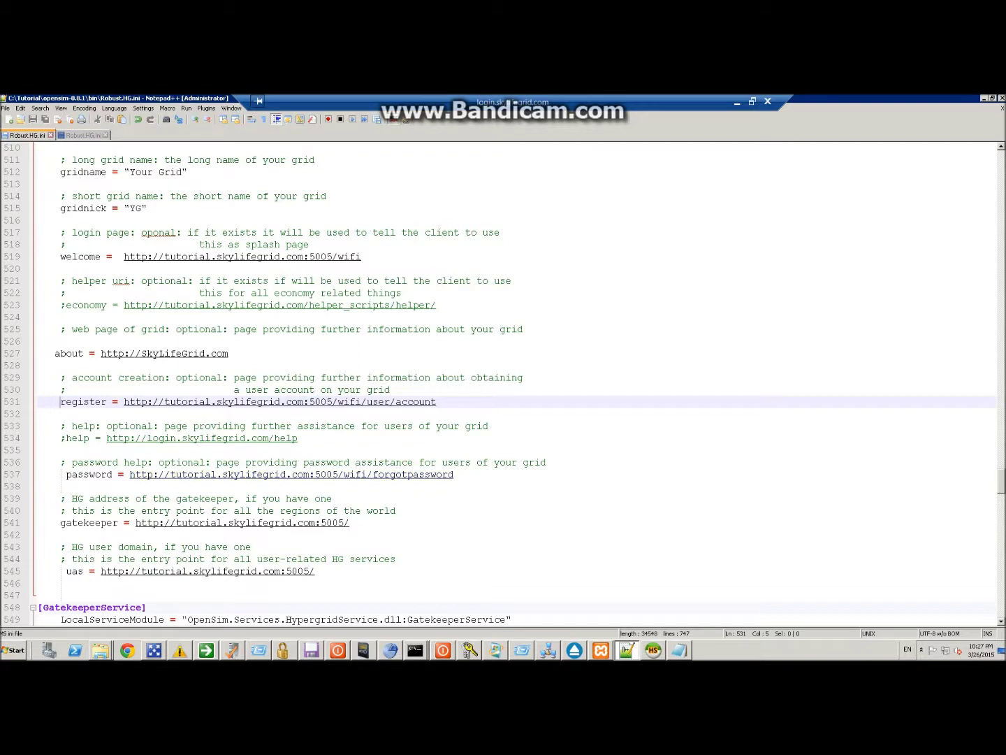
scroll(504, 385, down, 1)
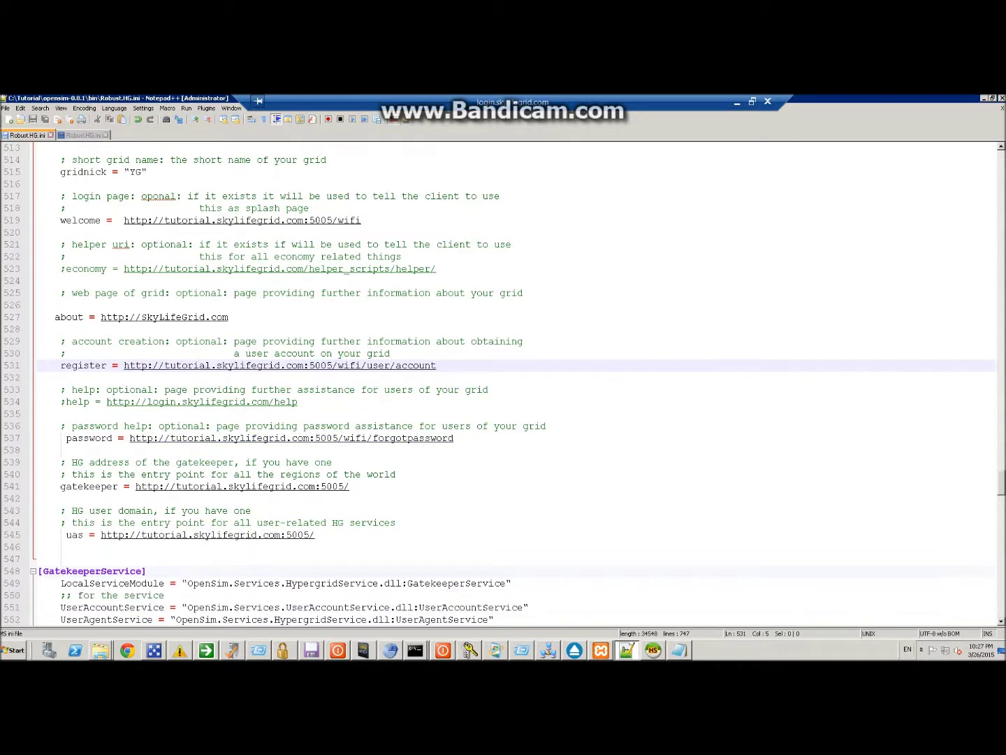
click(59, 487)
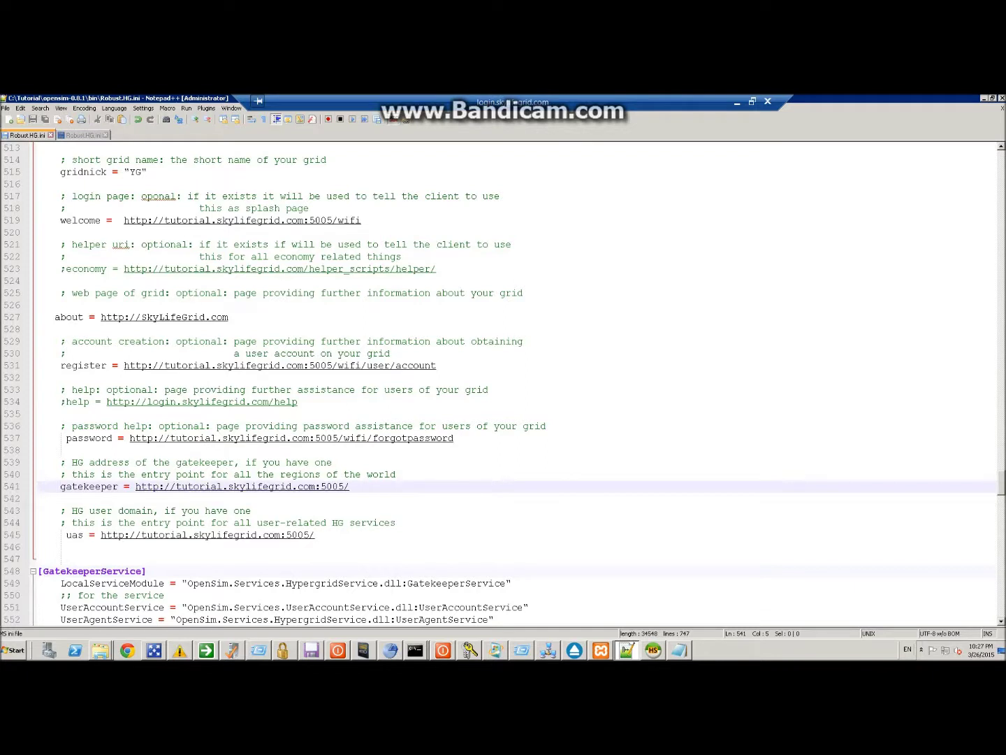
click(65, 535)
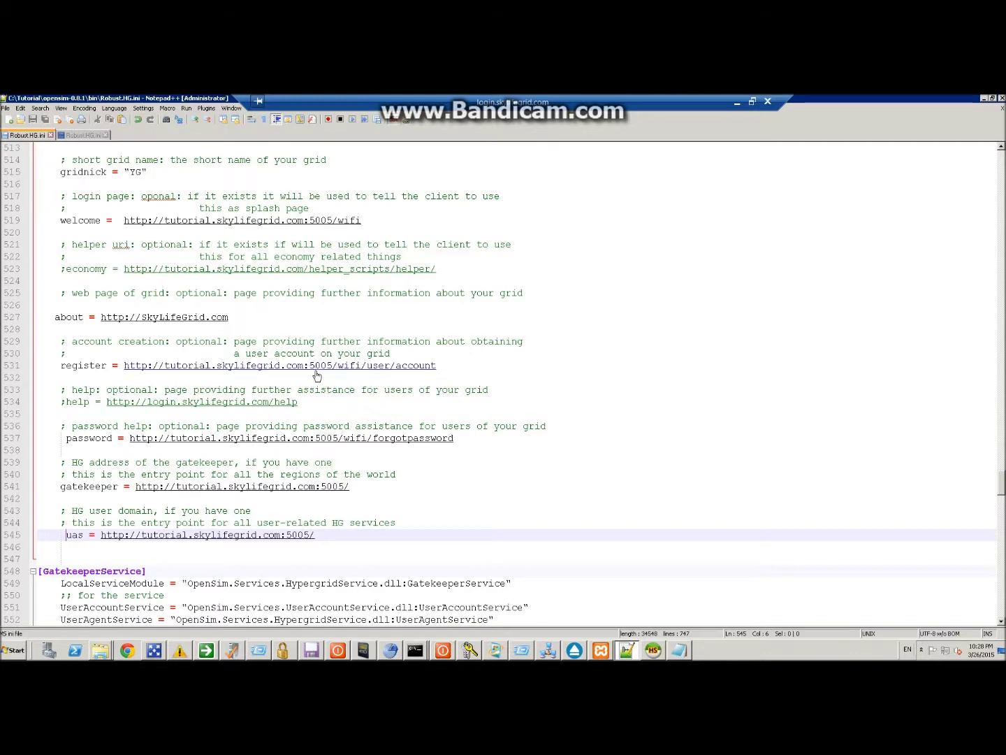
Scroll down to the ForeignTripsAllowed level example lines
scroll(282, 467, down, 7)
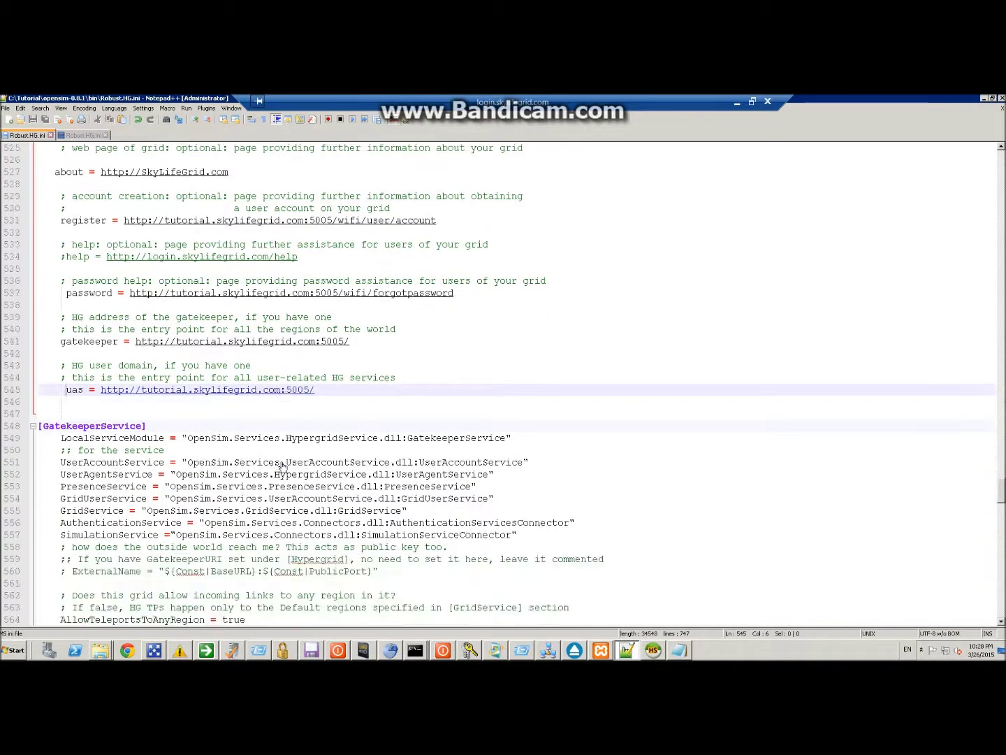
scroll(282, 467, down, 4)
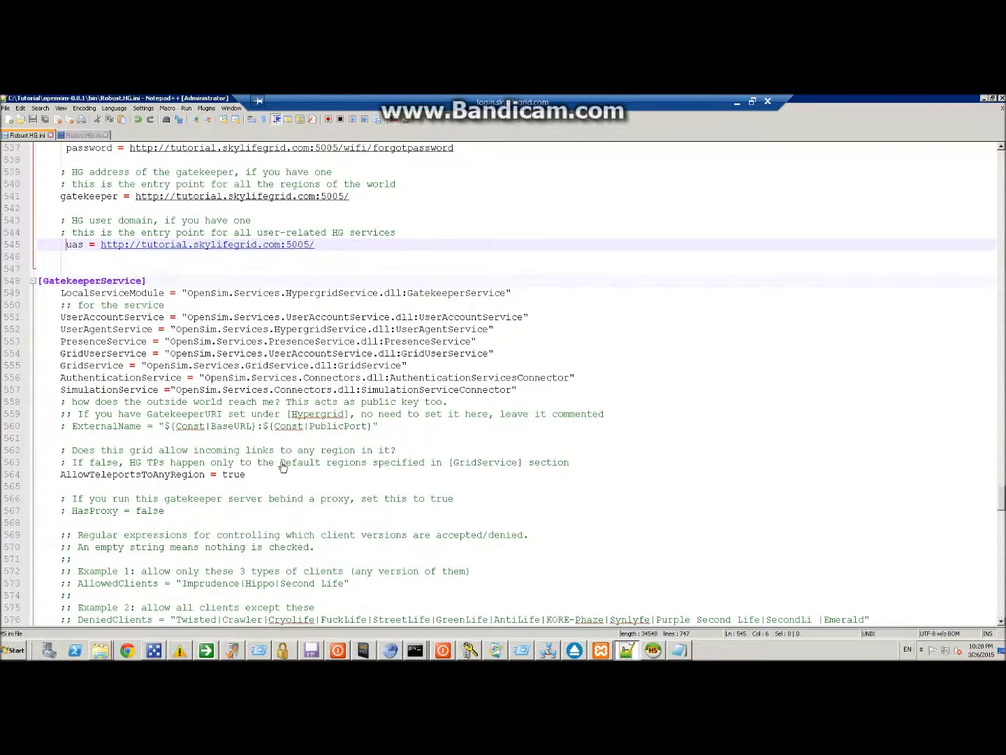
scroll(283, 467, down, 8)
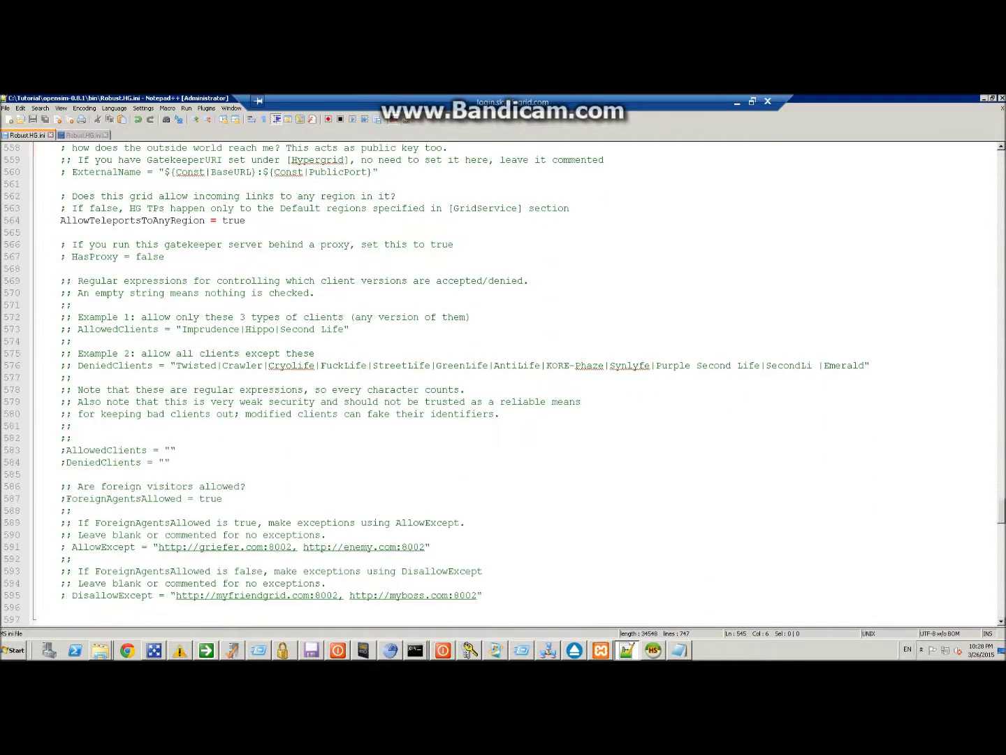
scroll(503, 385, down, 4)
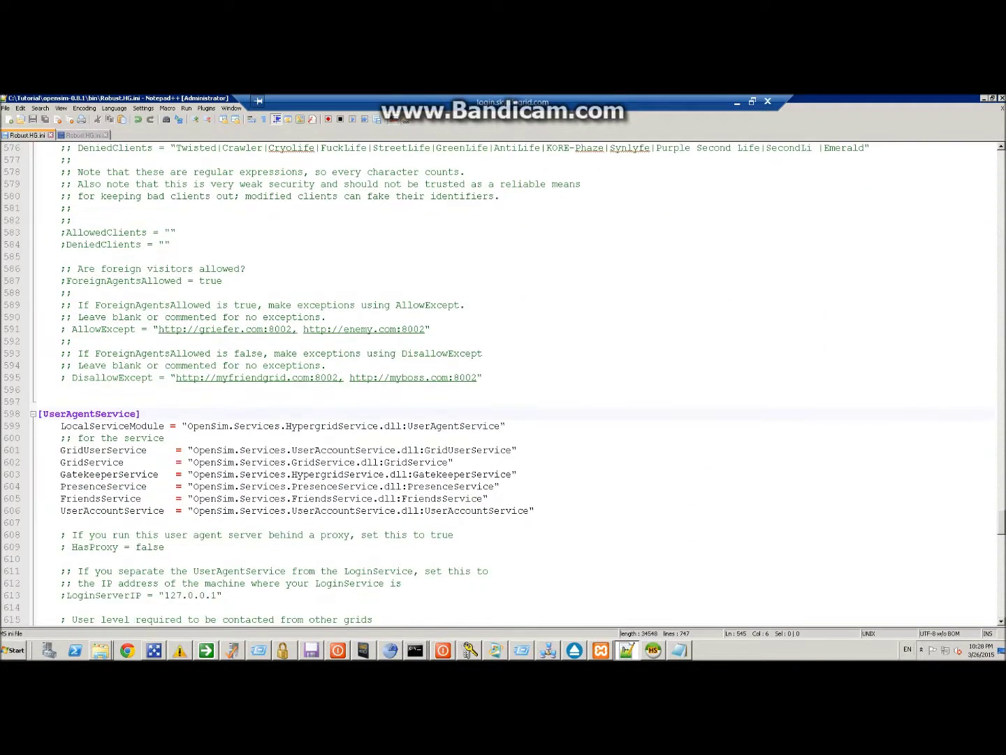
scroll(503, 385, down, 1)
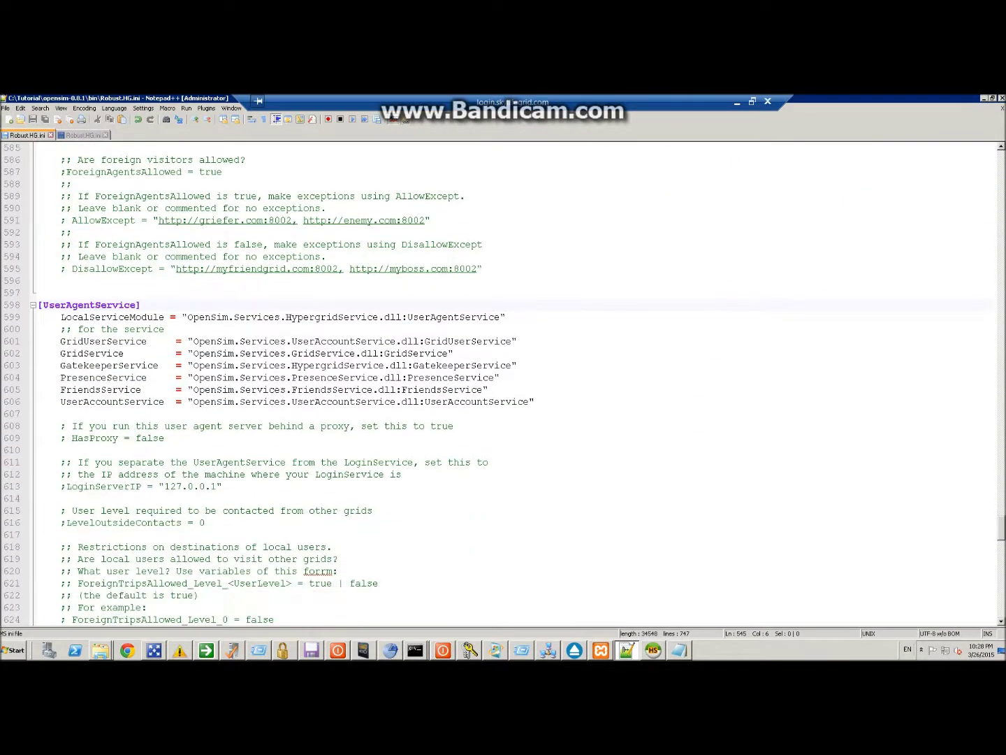
scroll(503, 384, down, 4)
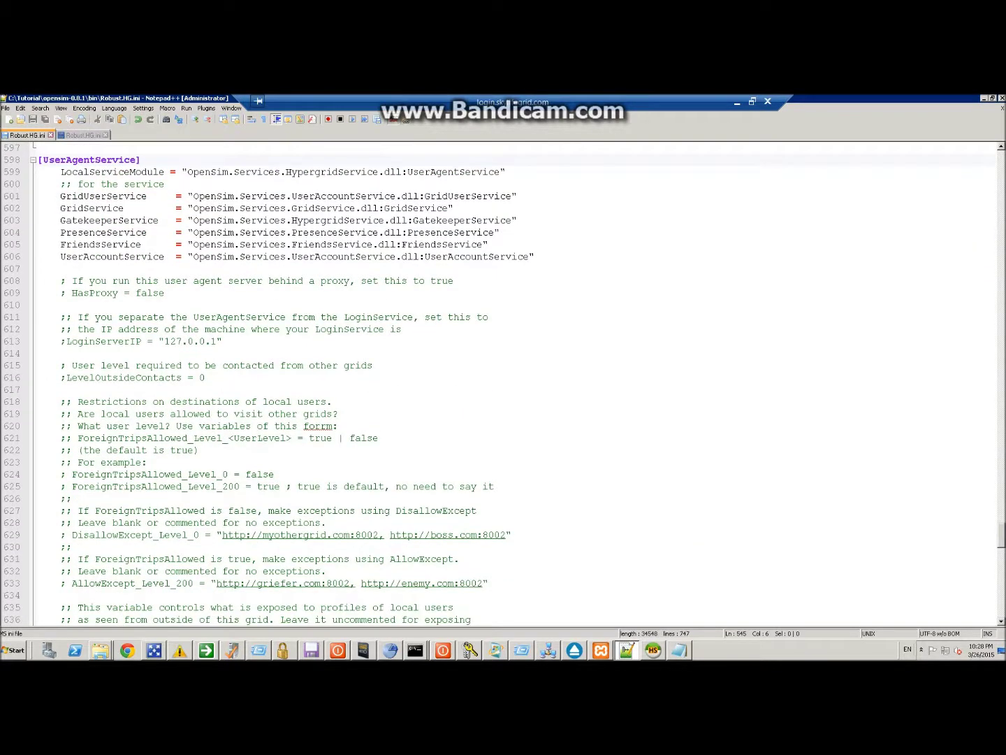
scroll(503, 384, down, 1)
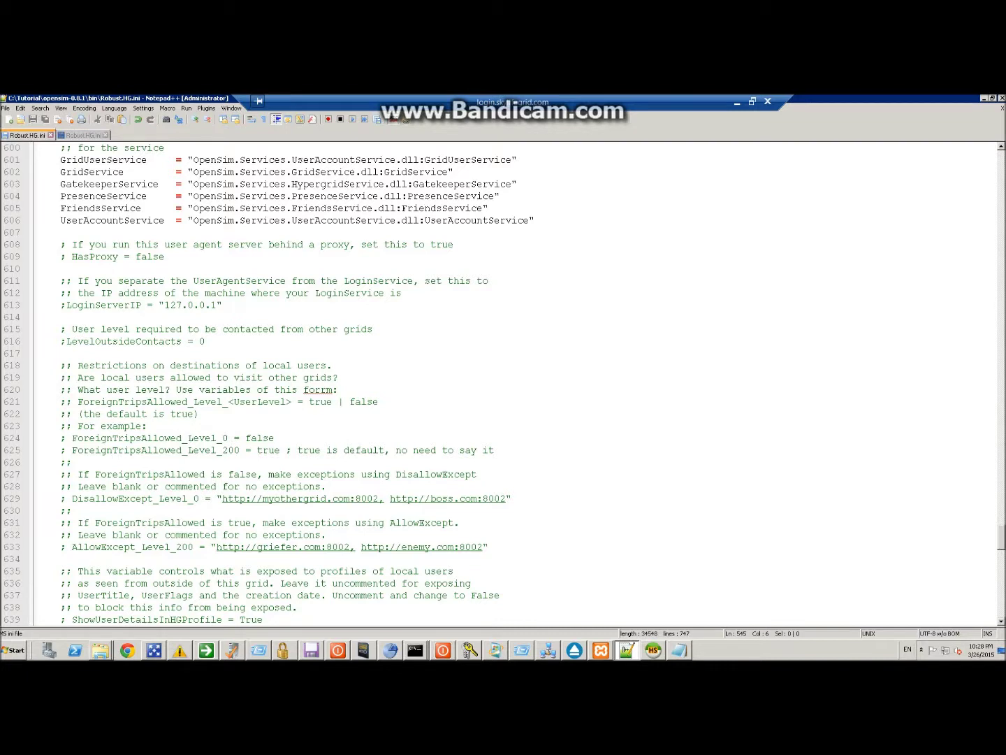
click(65, 437)
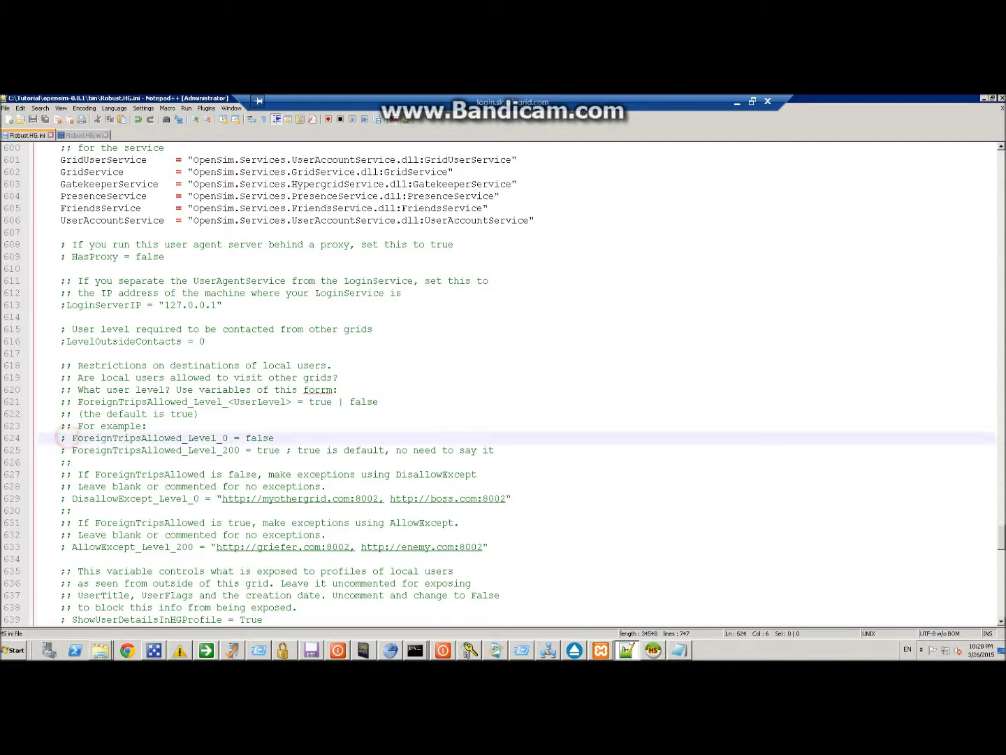
click(66, 449)
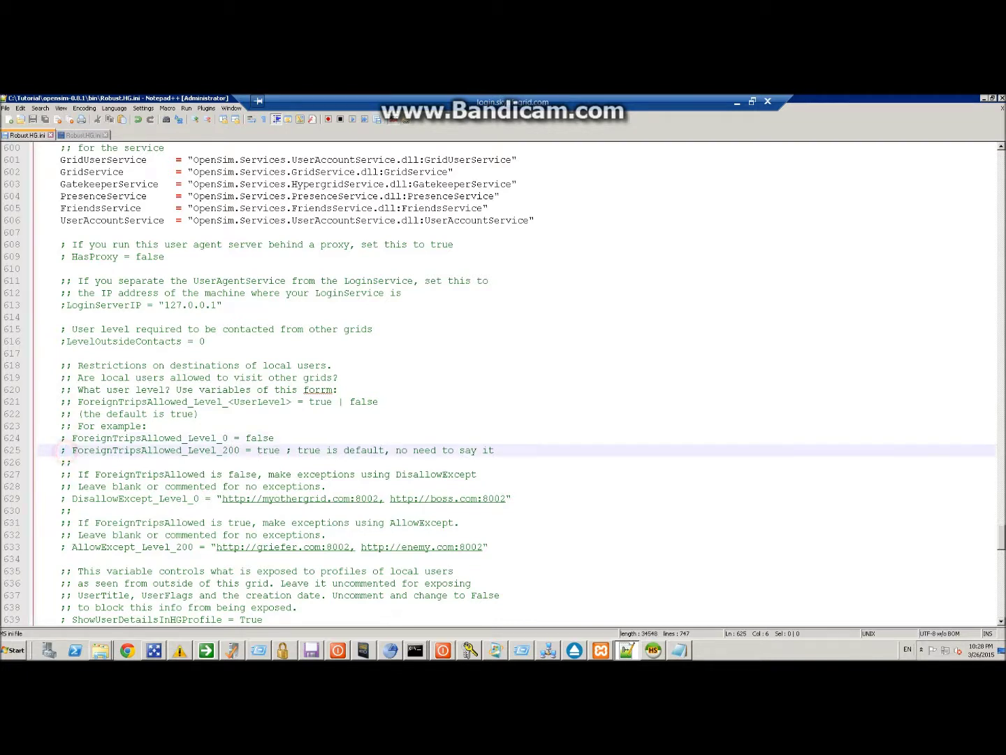
Uncomment and inspect ForeignTripsAllowed_Level_200, then re-comment it with ';'
key(BackSpace)
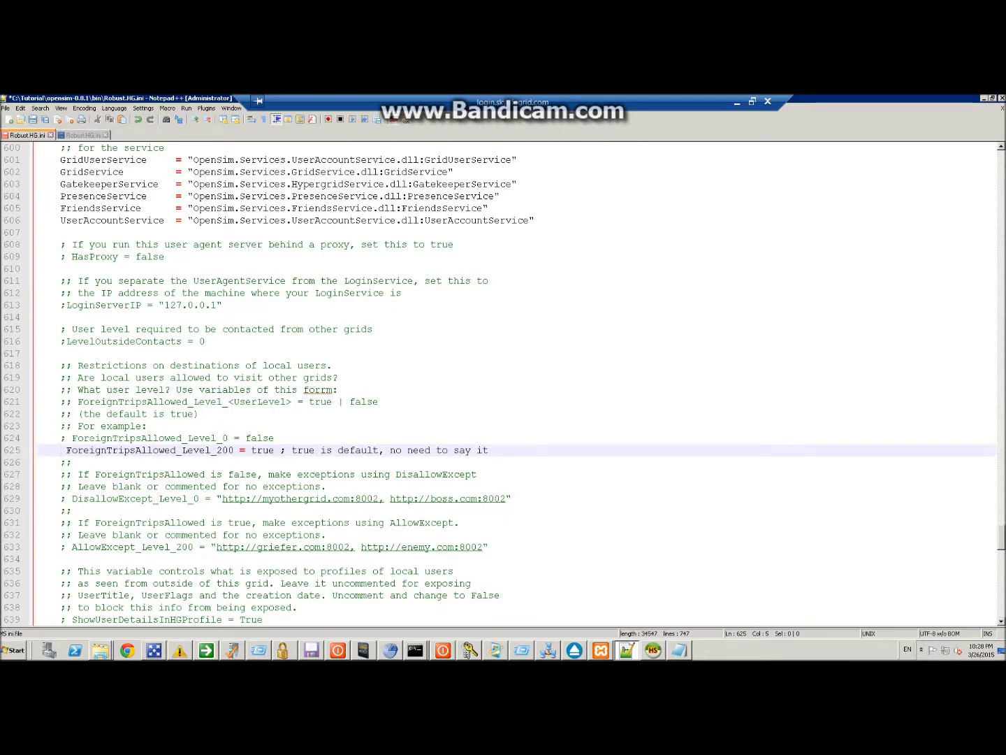
drag(217, 450, 230, 451)
click(249, 450)
click(250, 451)
click(251, 450)
double_click(261, 451)
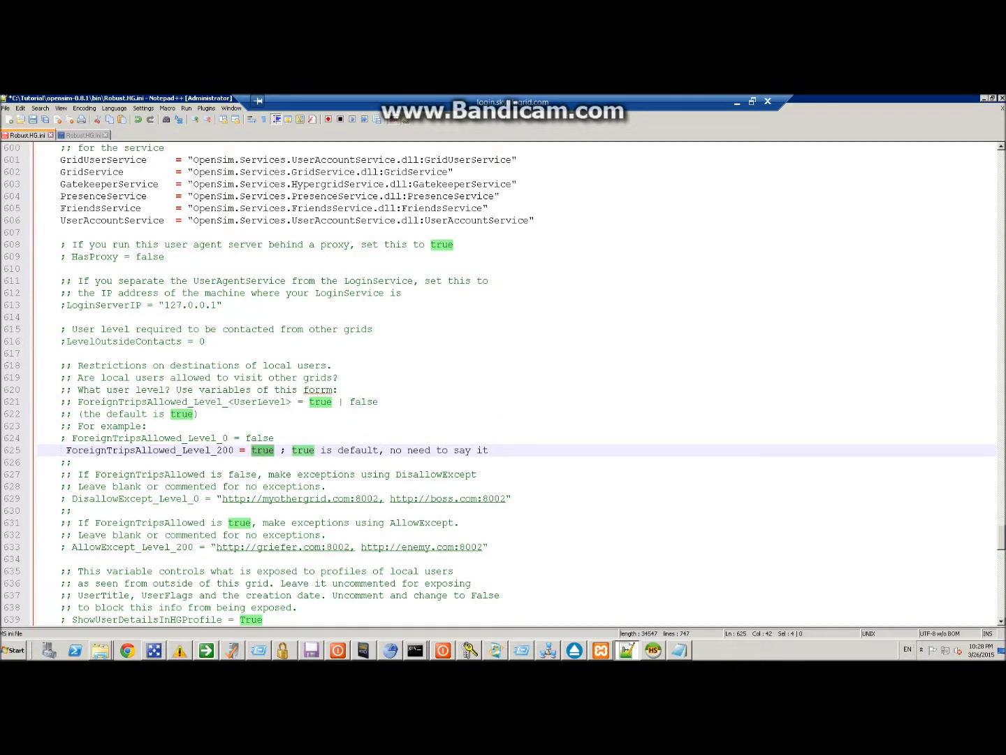
click(198, 438)
click(66, 450)
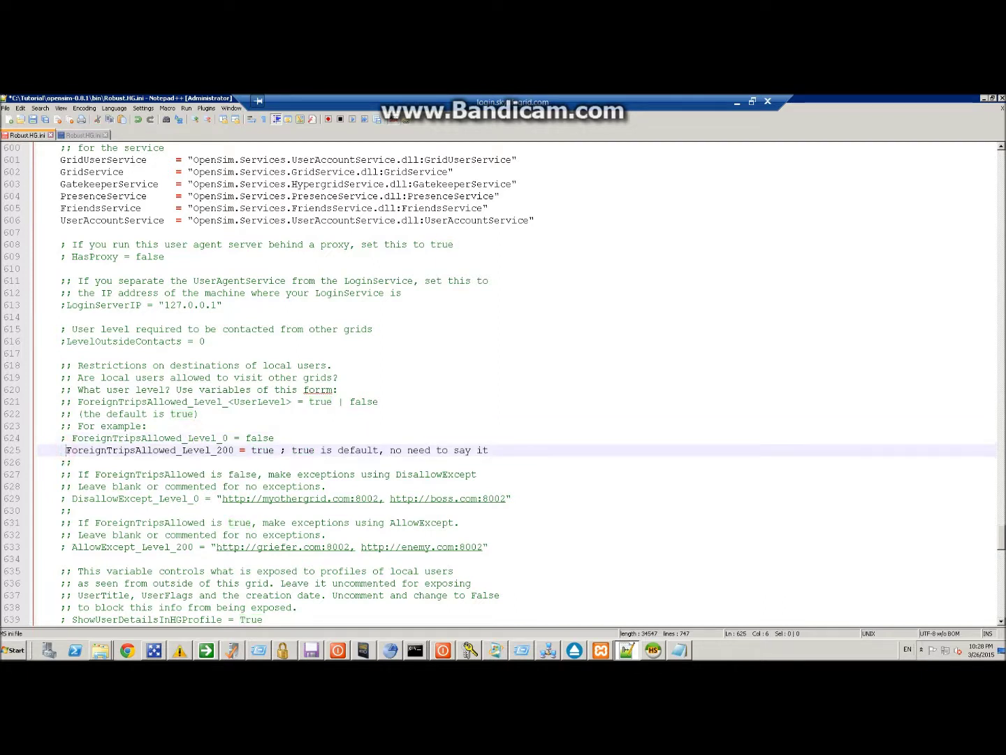
text(;)
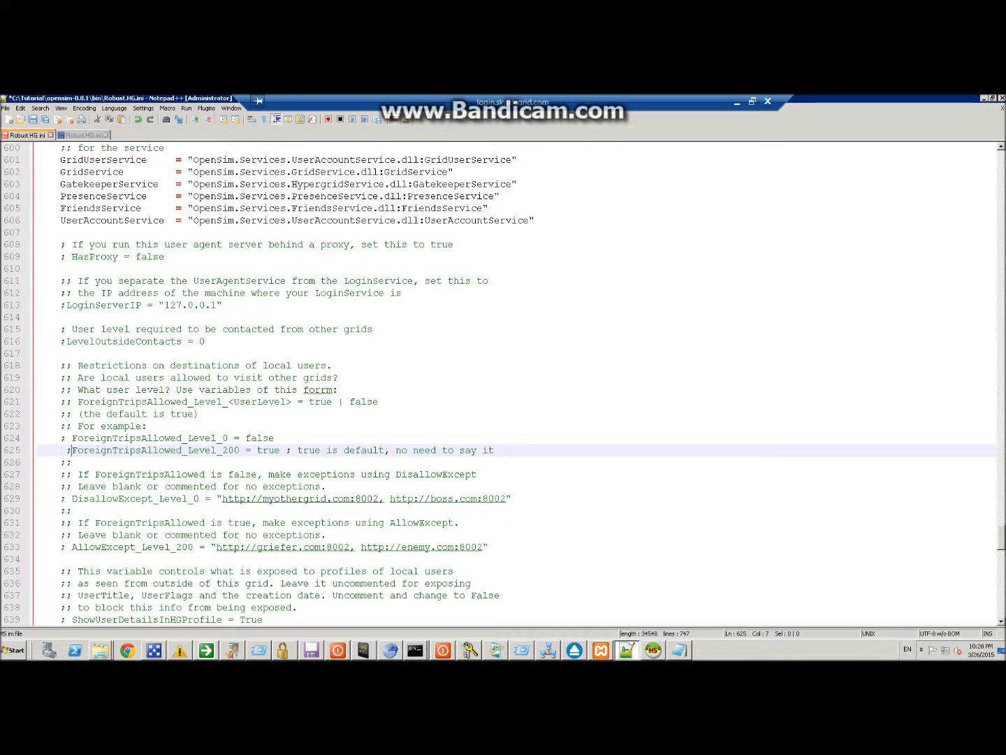
Scroll past the OfflineIMService section to the UserProfilesService Enabled line
scroll(503, 384, down, 8)
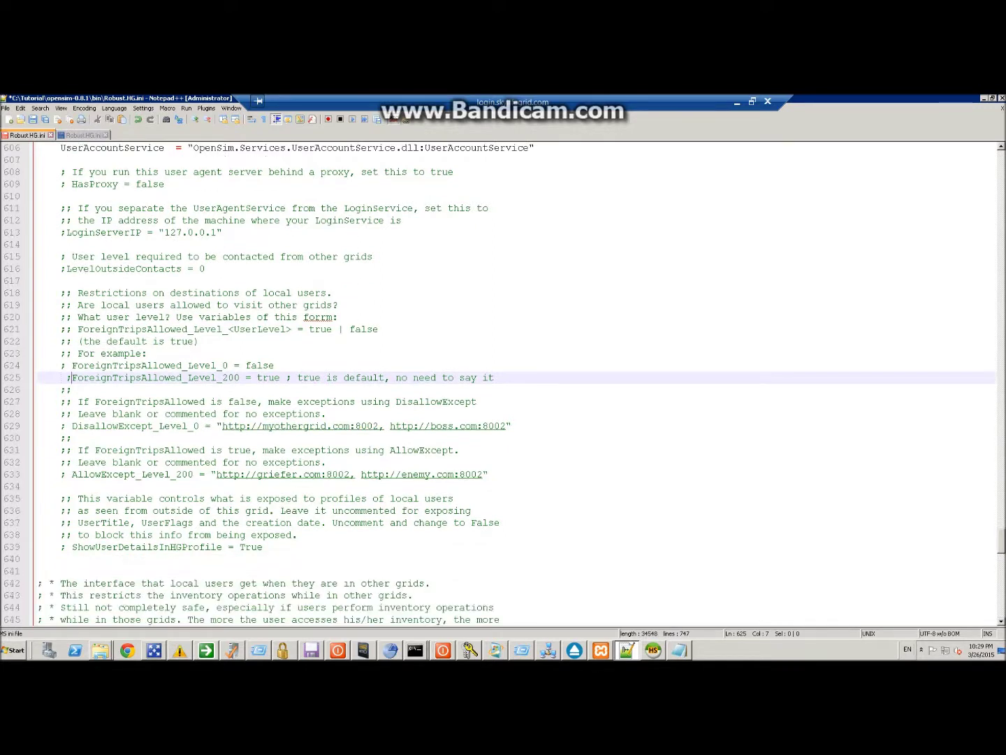
scroll(503, 384, down, 5)
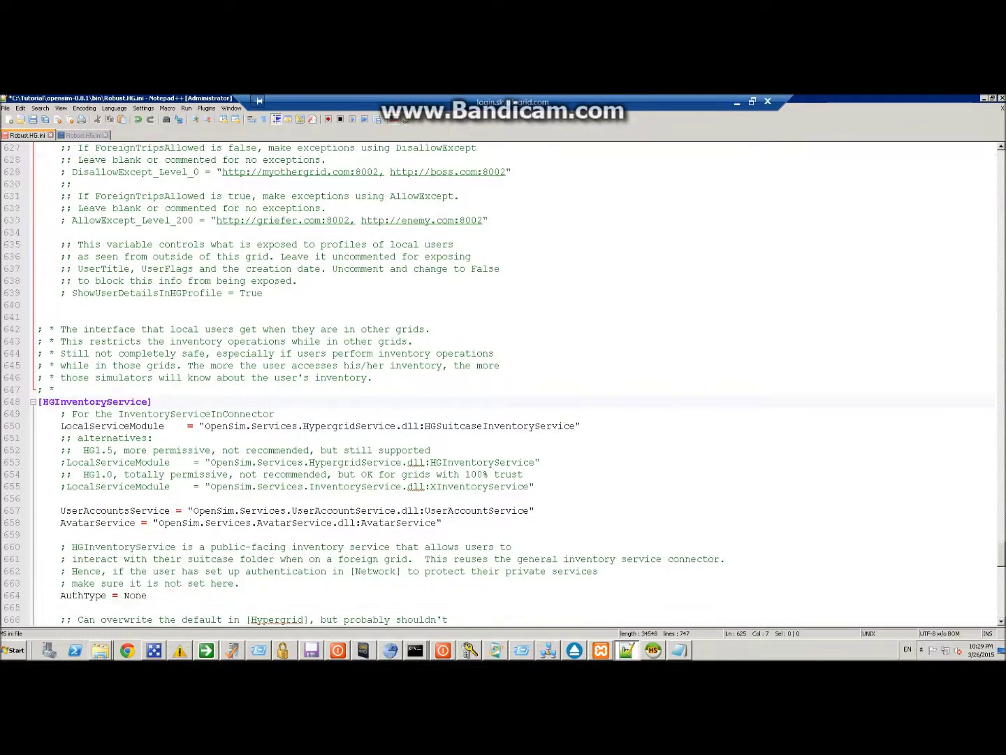
scroll(503, 385, down, 4)
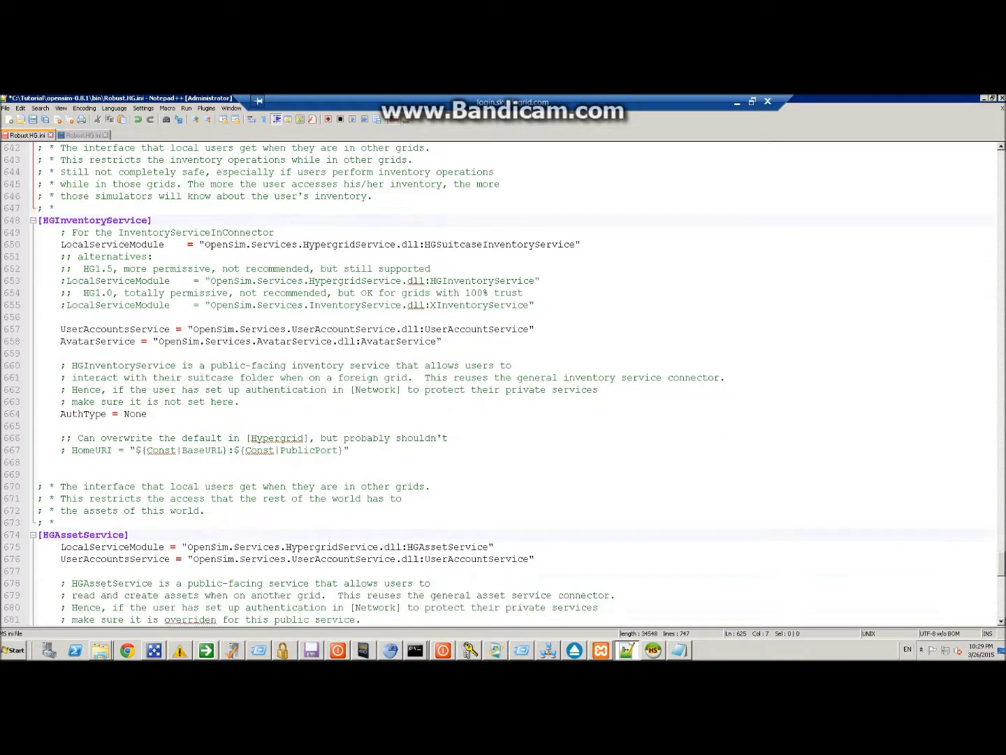
scroll(503, 384, down, 11)
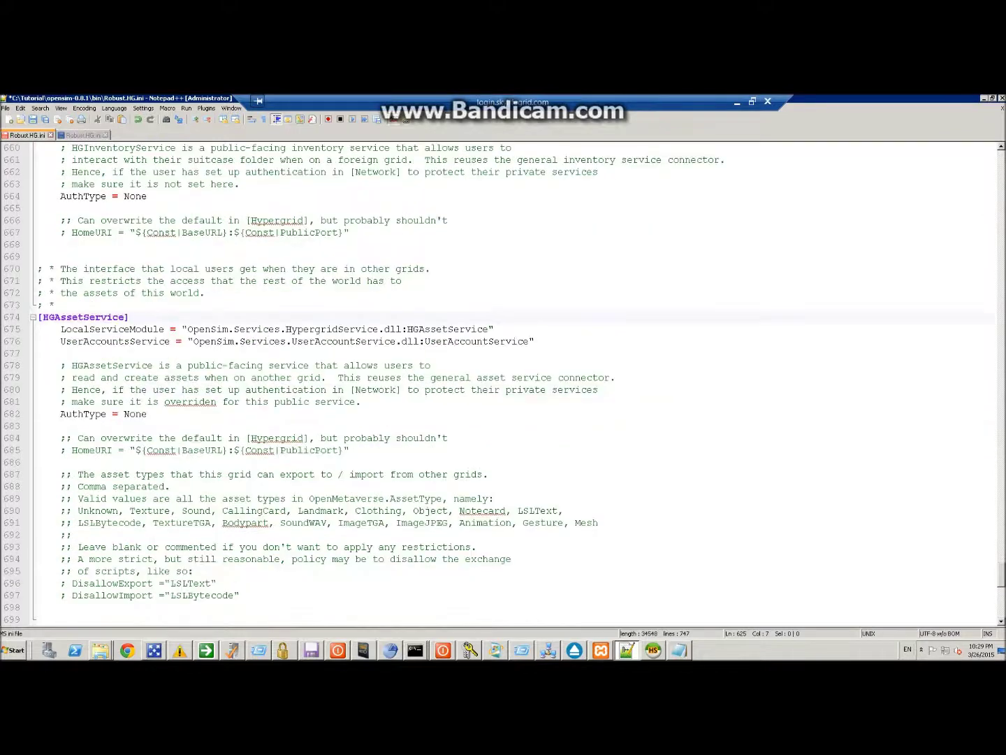
scroll(503, 386, down, 3)
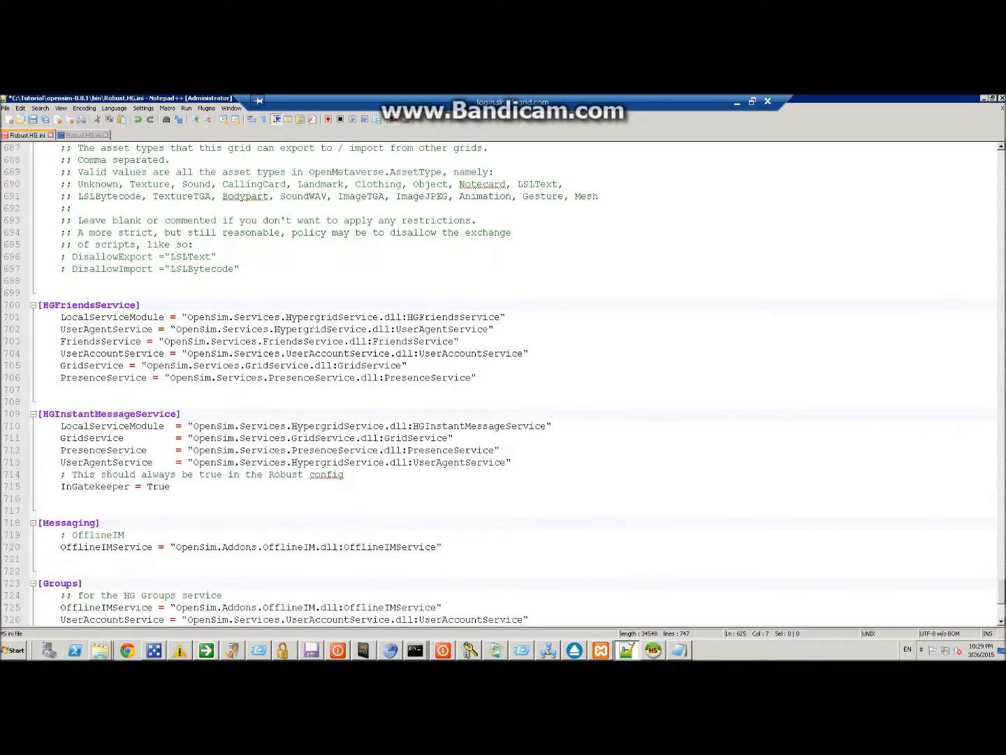
scroll(504, 384, down, 1)
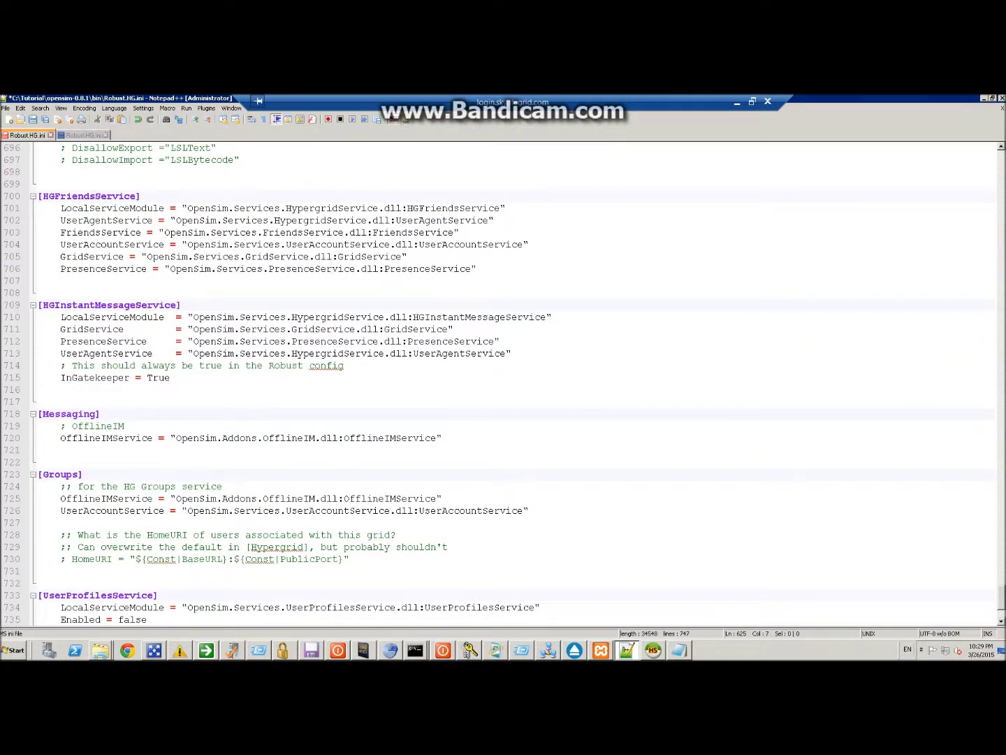
scroll(503, 384, down, 2)
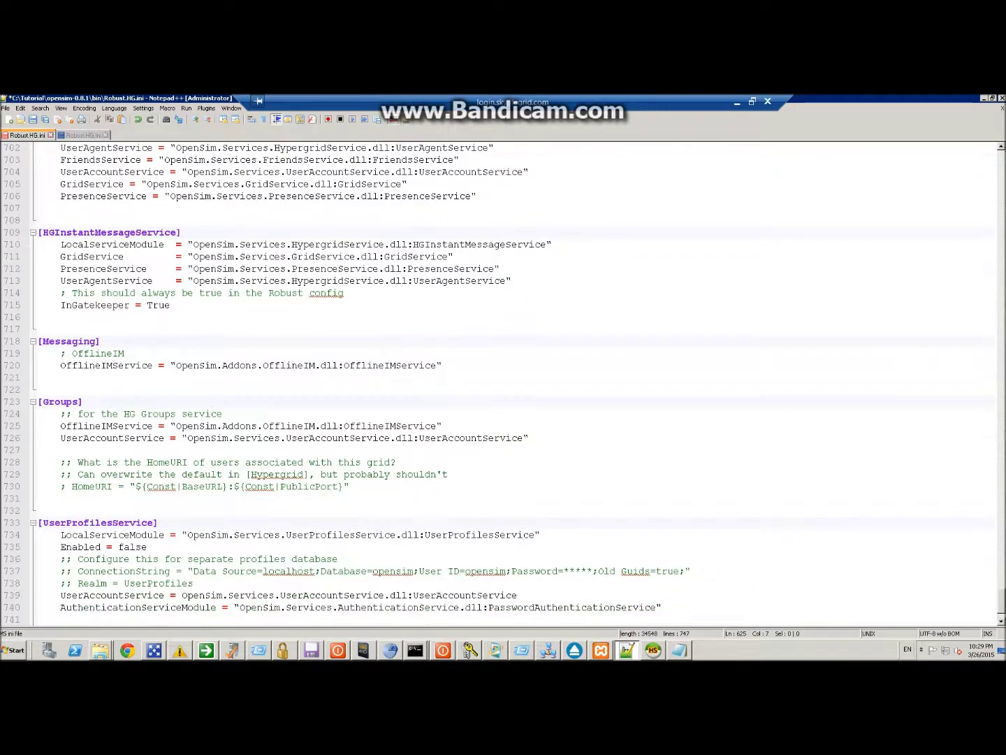
click(60, 366)
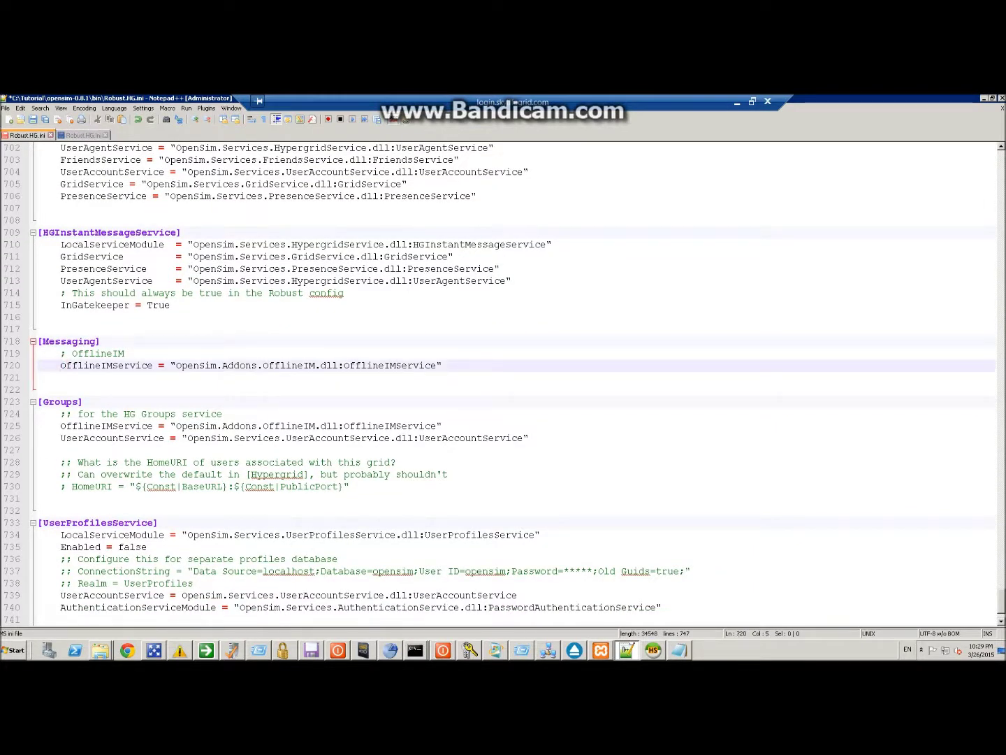
scroll(508, 385, down, 1)
scroll(508, 385, down, 1)
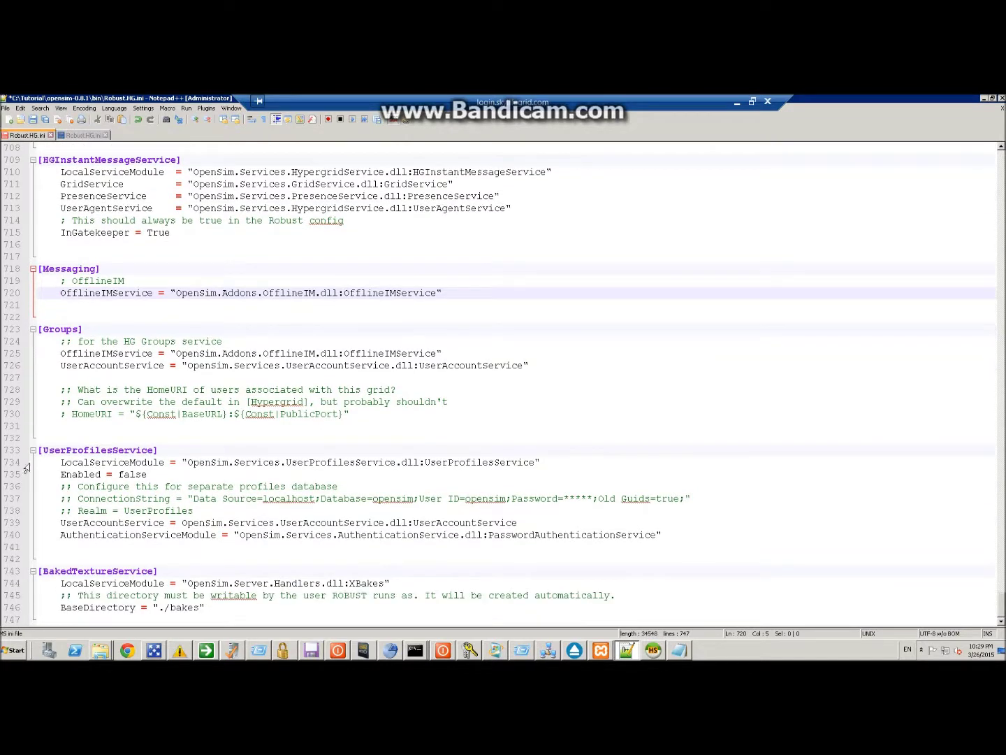
Change Enabled = false to true under [UserProfilesService]
click(118, 475)
drag(118, 475, 147, 478)
text(true)
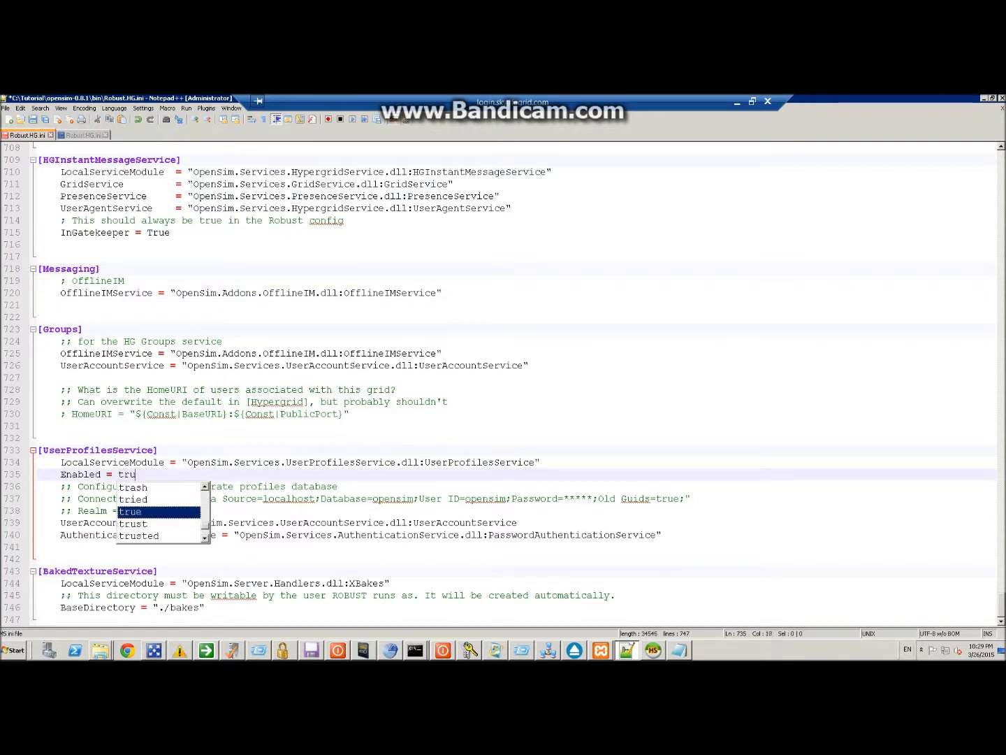
click(258, 450)
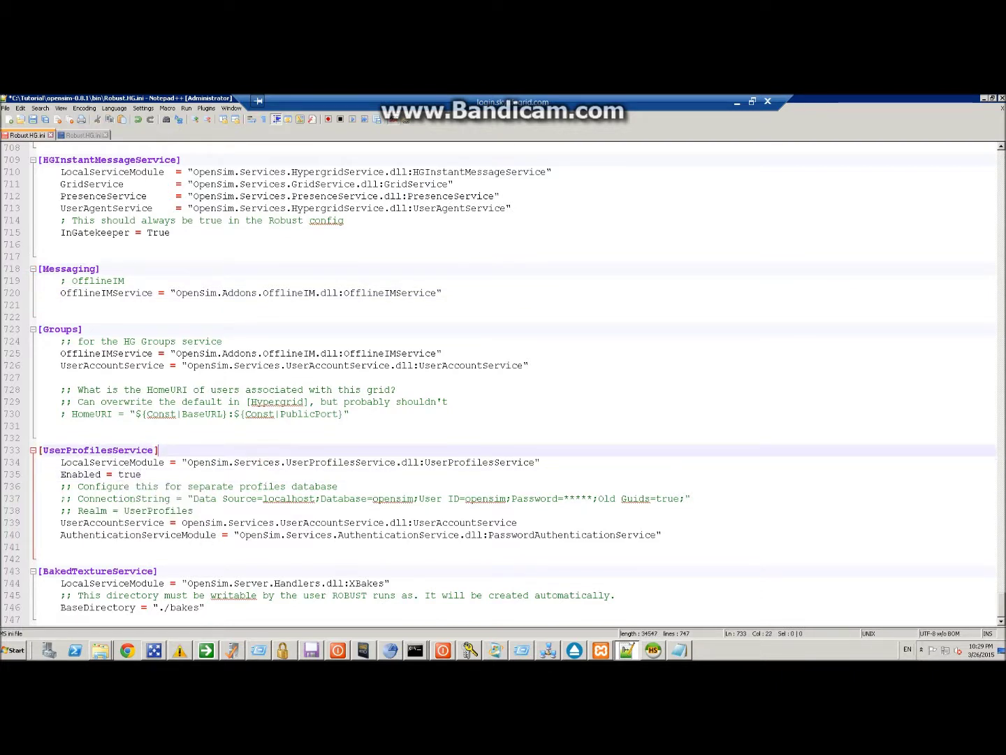
Save Robust.HG.ini and open a blank Windows Notepad window
click(72, 511)
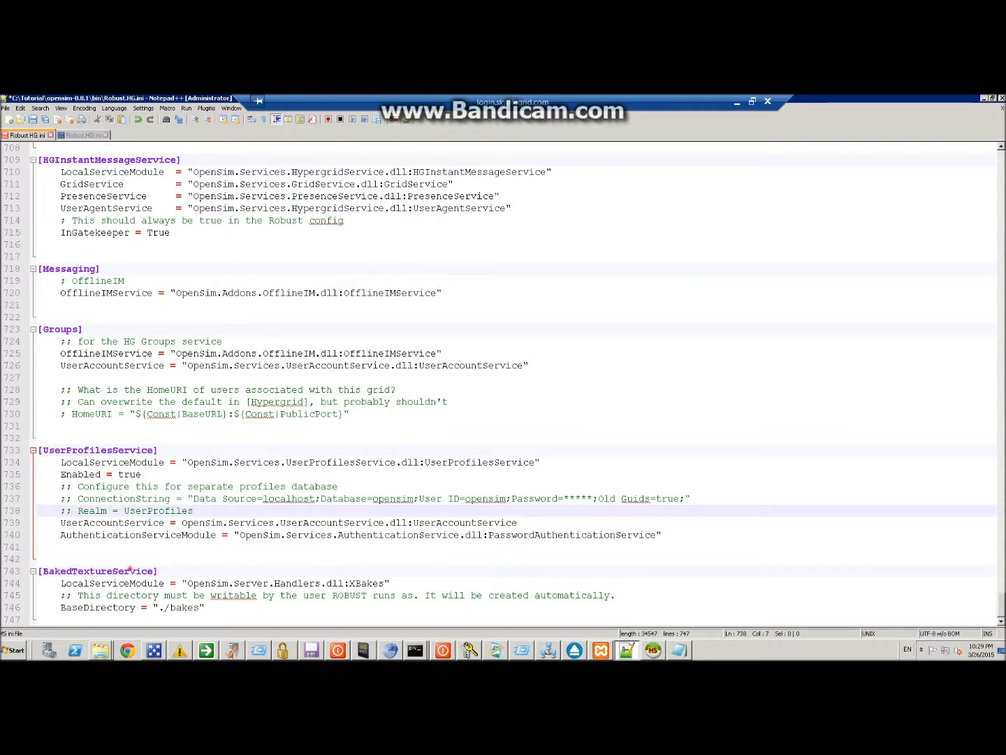
click(129, 571)
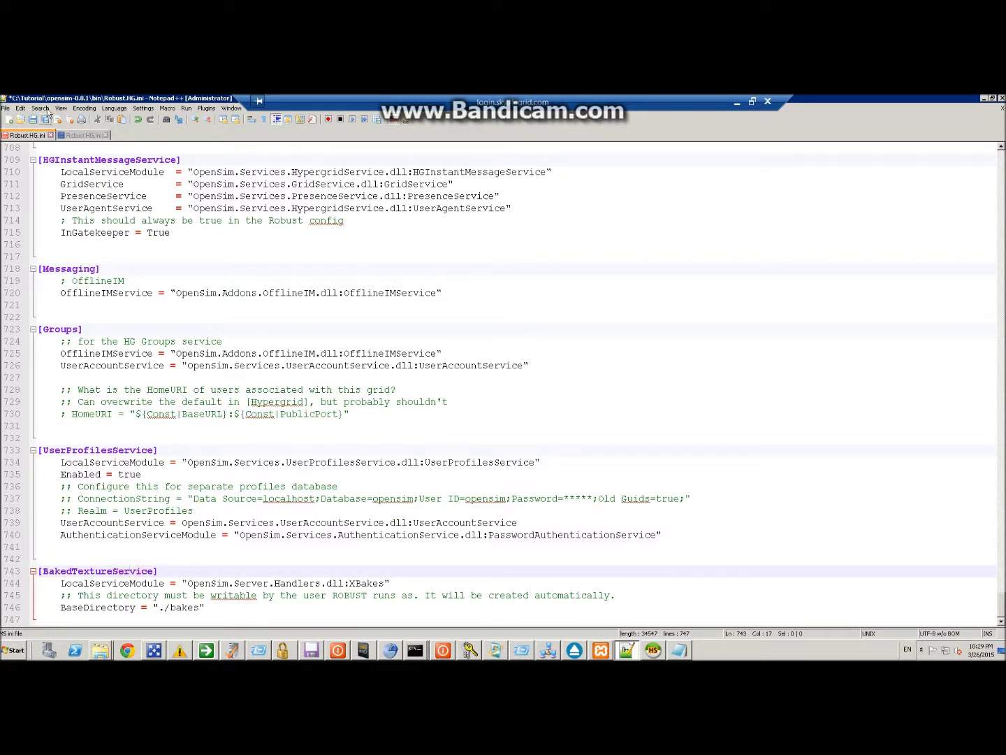
click(32, 119)
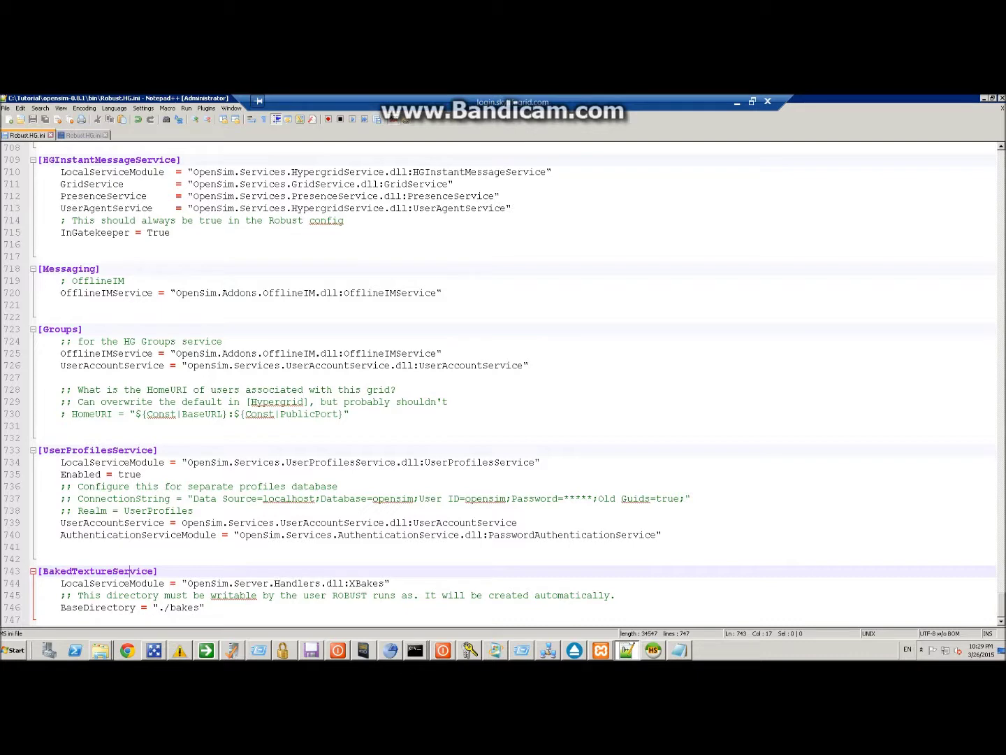
click(680, 652)
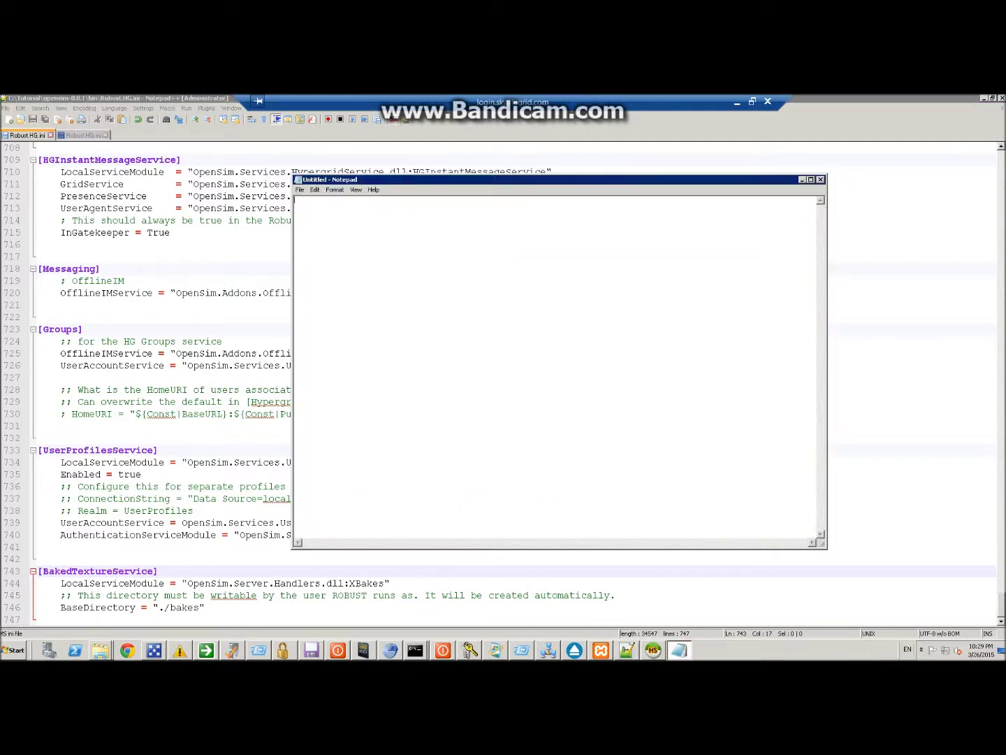
Minimize Notepad, check the SkyLifeGrid tab, scroll to line 1 and un-maximize Notepad++
click(685, 651)
click(683, 652)
click(683, 652)
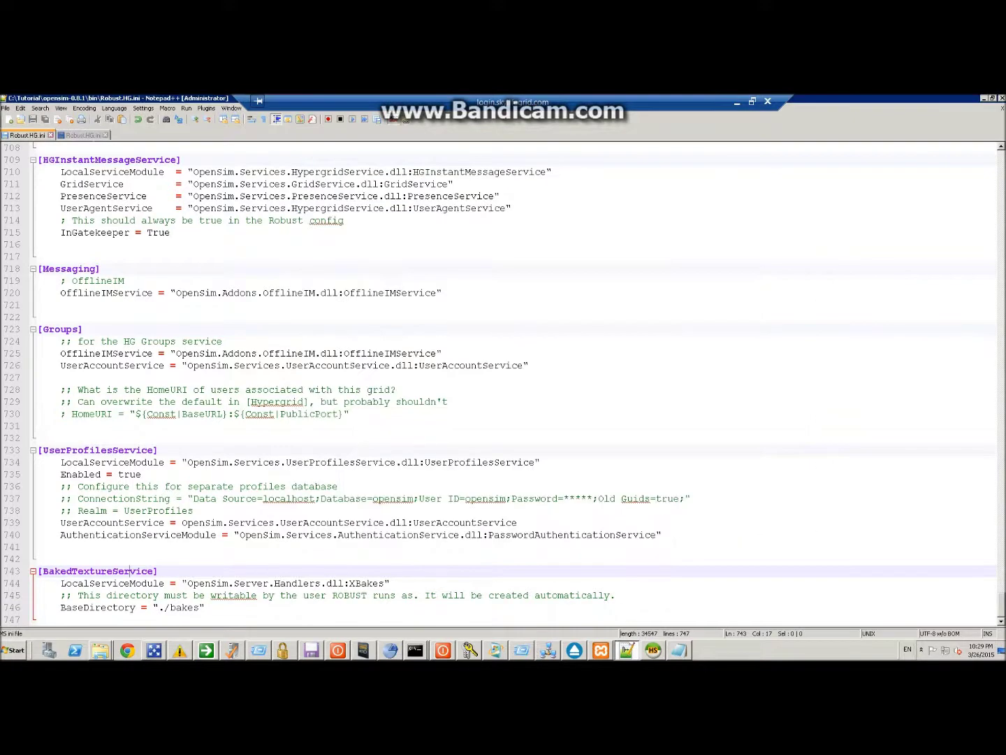
click(82, 135)
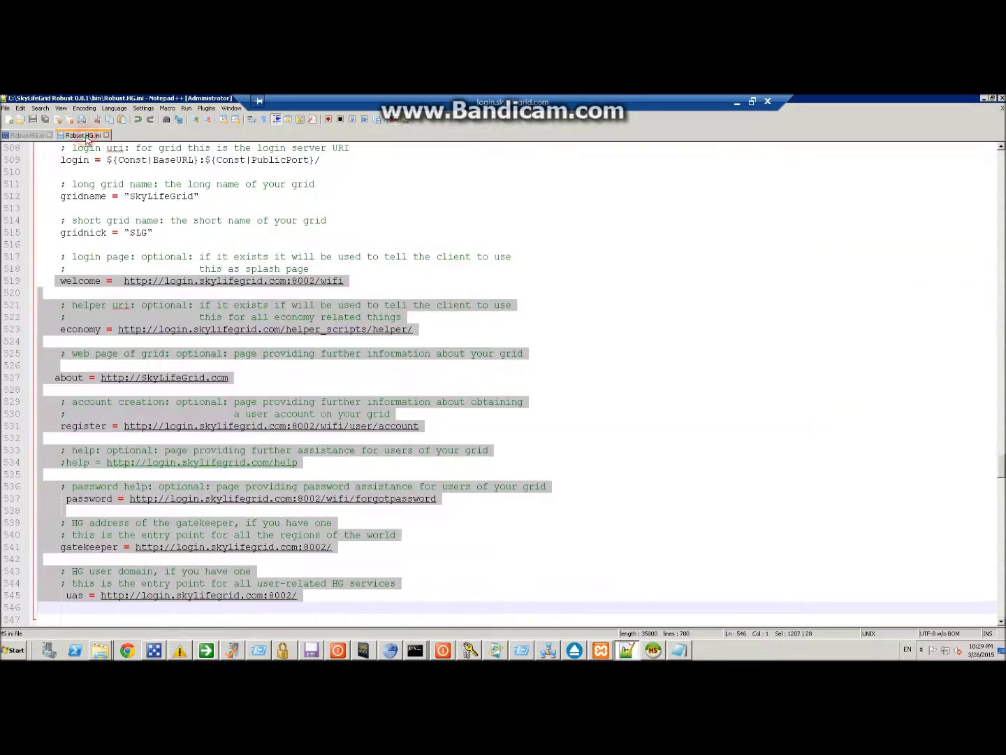
click(29, 135)
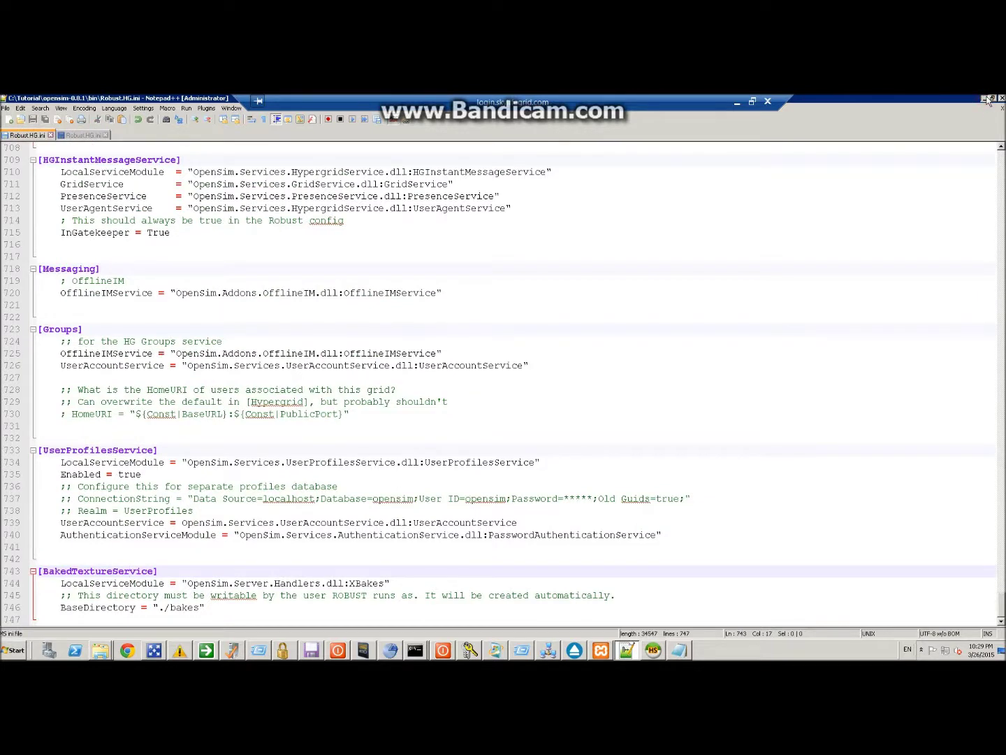
drag(1002, 598, 1002, 150)
drag(899, 100, 909, 223)
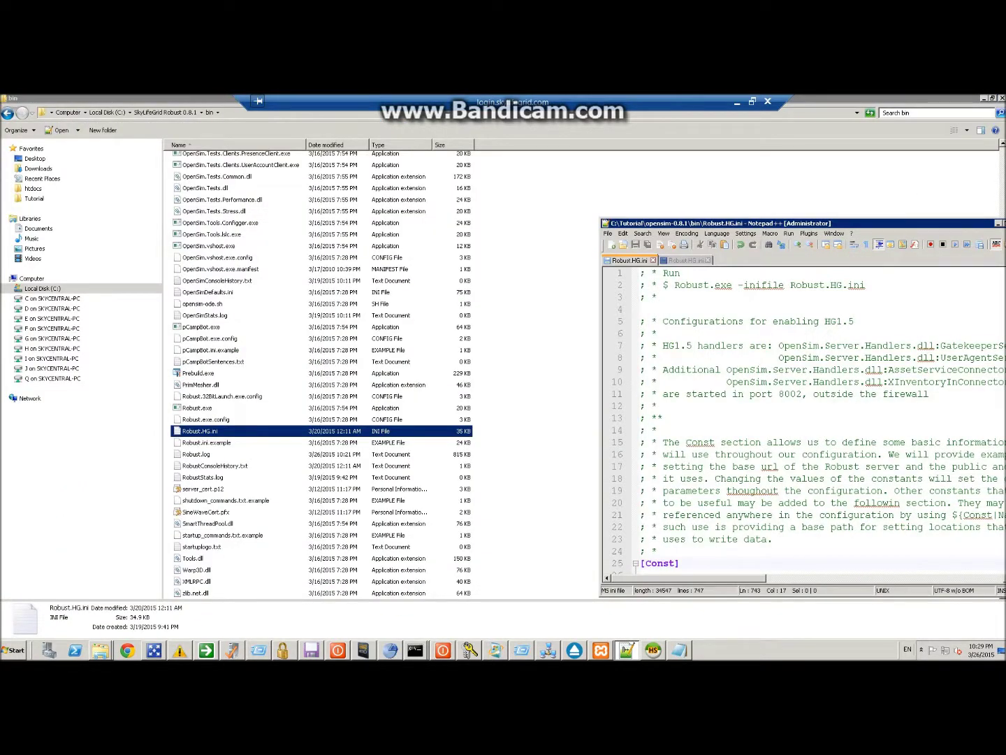
Copy '-inifile Robust.HG.ini' from line 2 and minimize File Explorer
drag(739, 285, 865, 287)
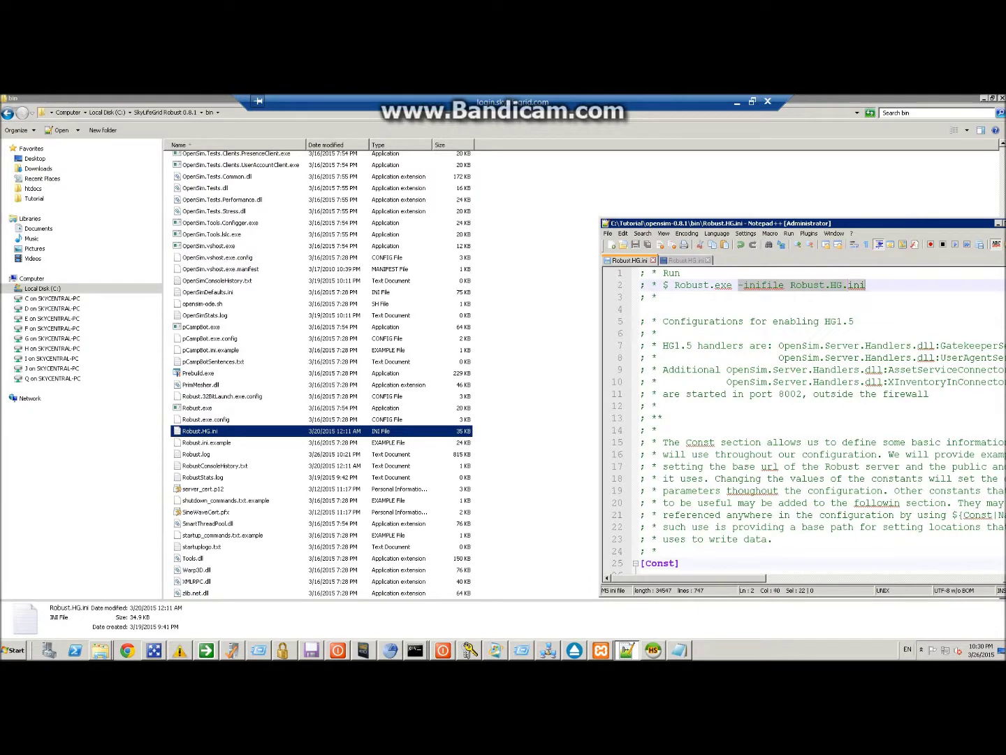
right_click(804, 288)
click(820, 300)
drag(882, 223, 742, 243)
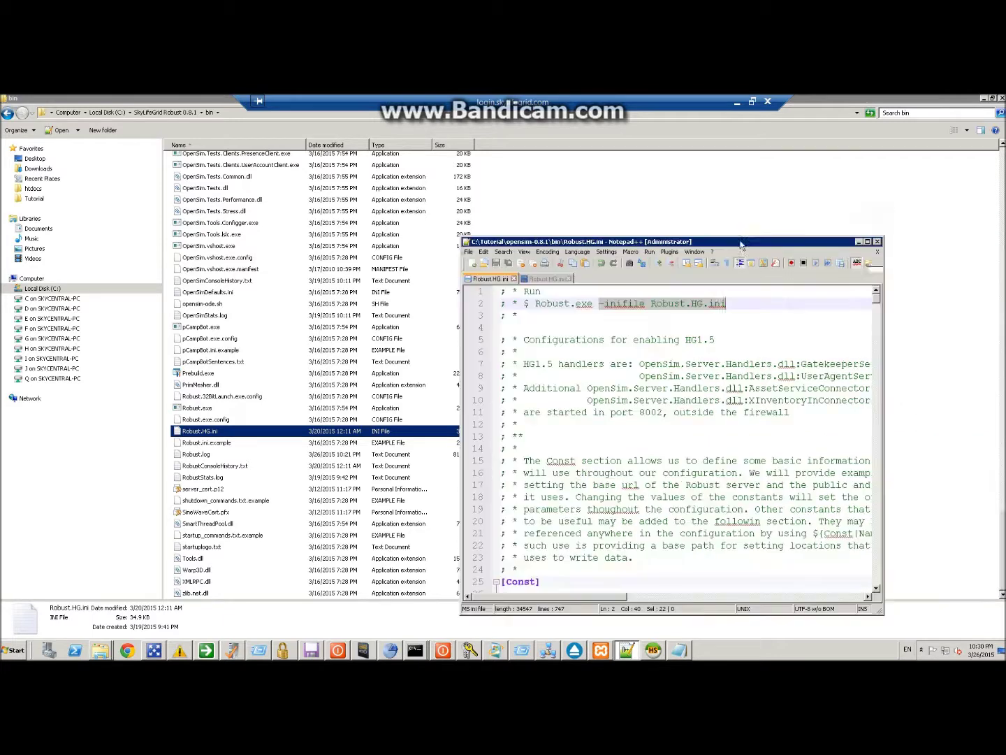
click(984, 98)
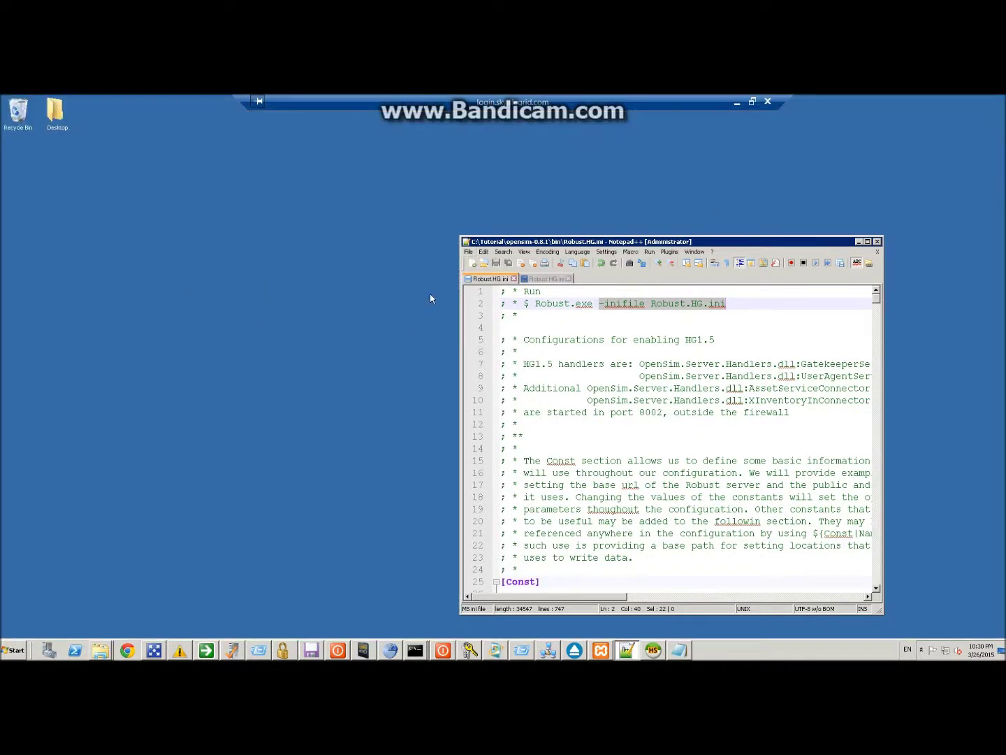
Browse File Explorer to C:\Tutorial\opensim-0.8.1\bin and scroll to the Robust files
click(101, 650)
click(93, 610)
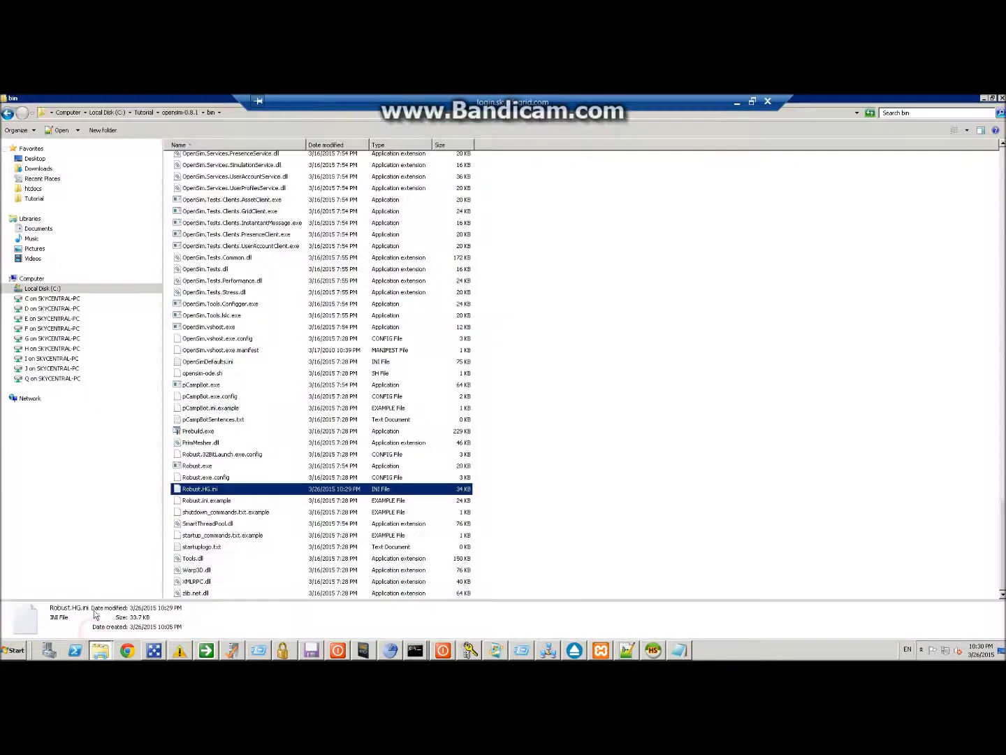
click(39, 289)
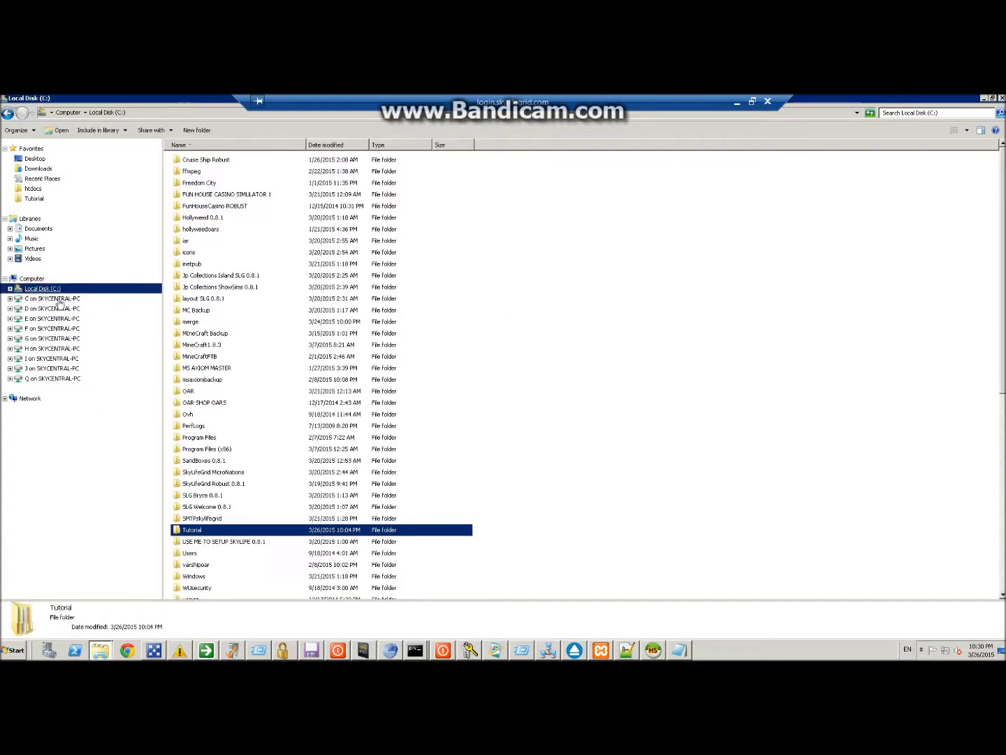
double_click(189, 529)
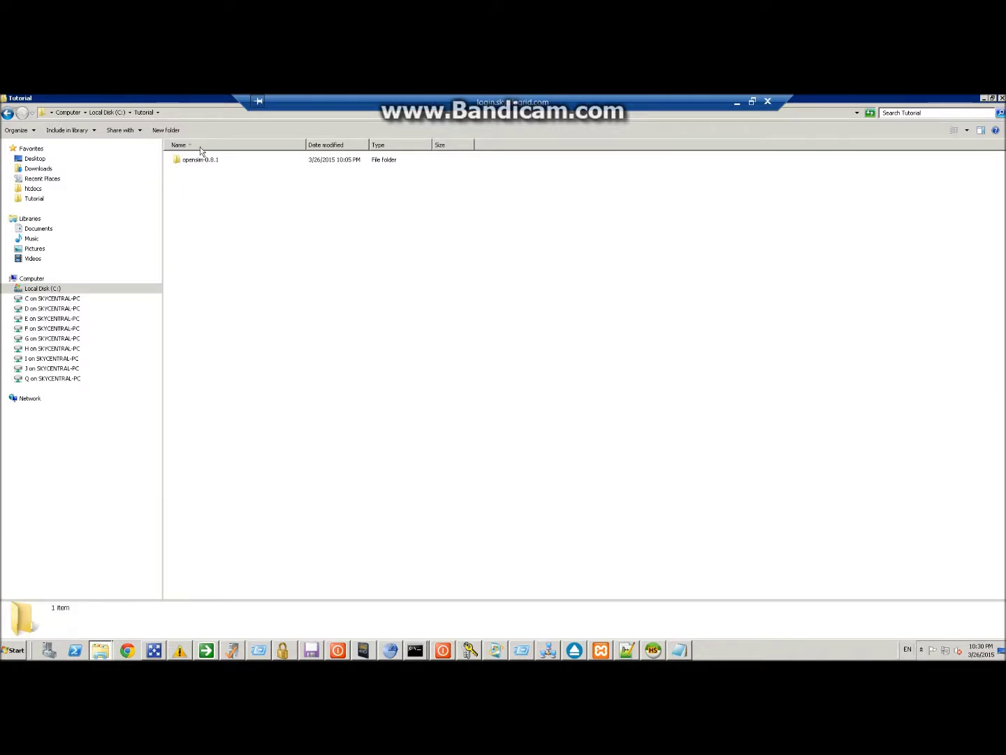
double_click(204, 161)
double_click(202, 97)
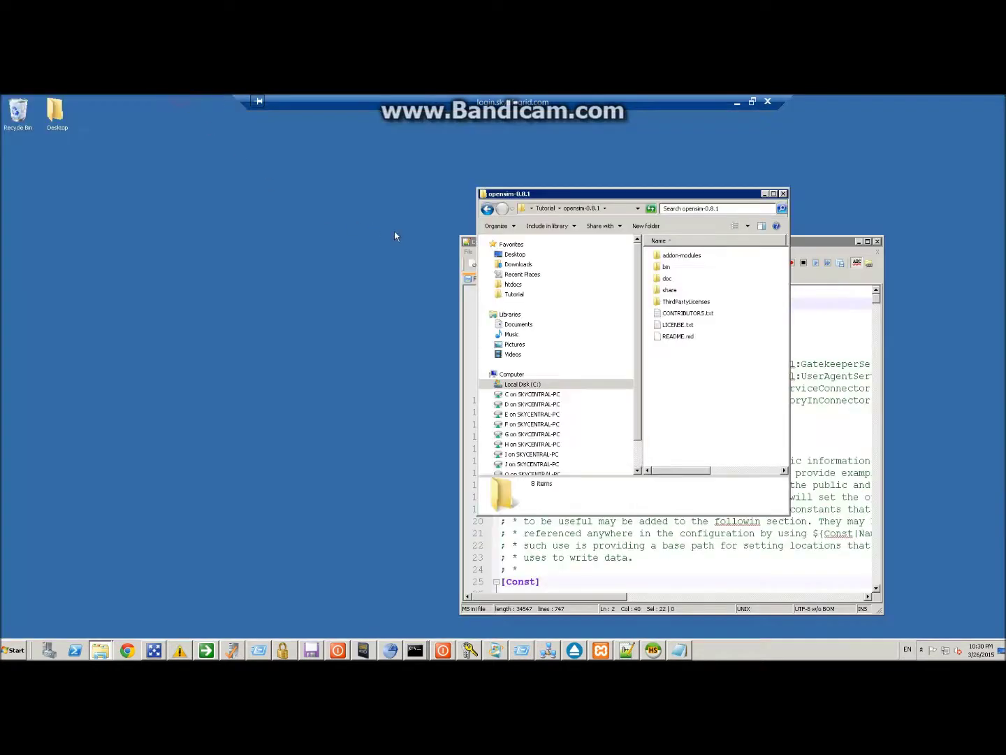
click(662, 267)
double_click(660, 267)
scroll(680, 392, down, 10)
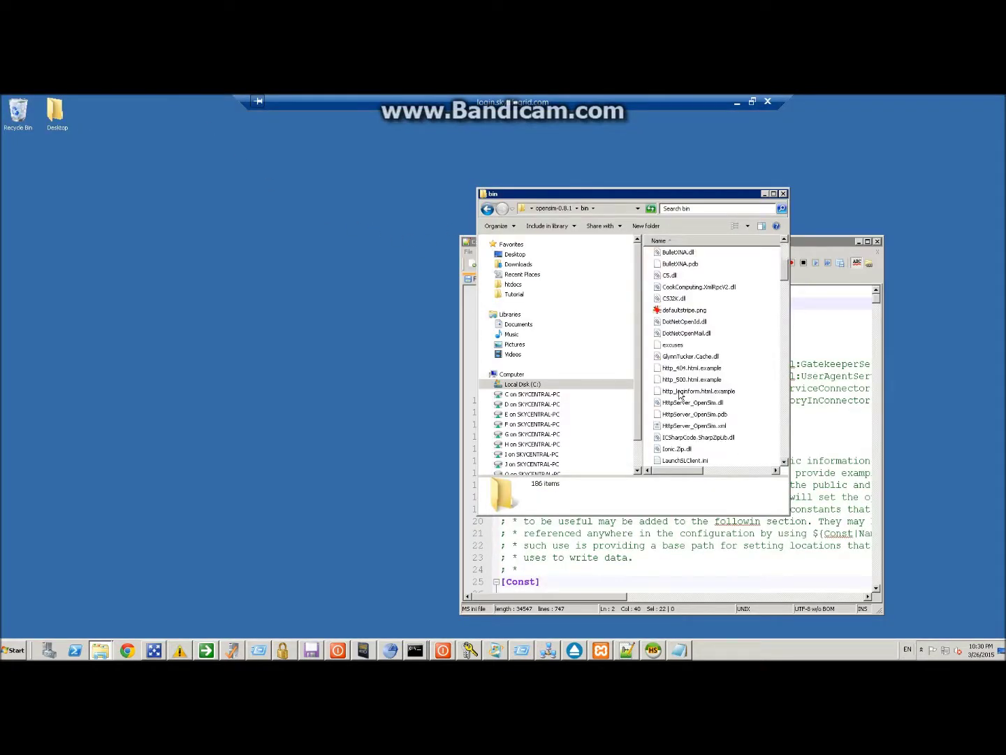
click(682, 388)
scroll(680, 395, down, 2)
Create a desktop shortcut to Robust.exe named 'Tutorial Grid'
click(675, 334)
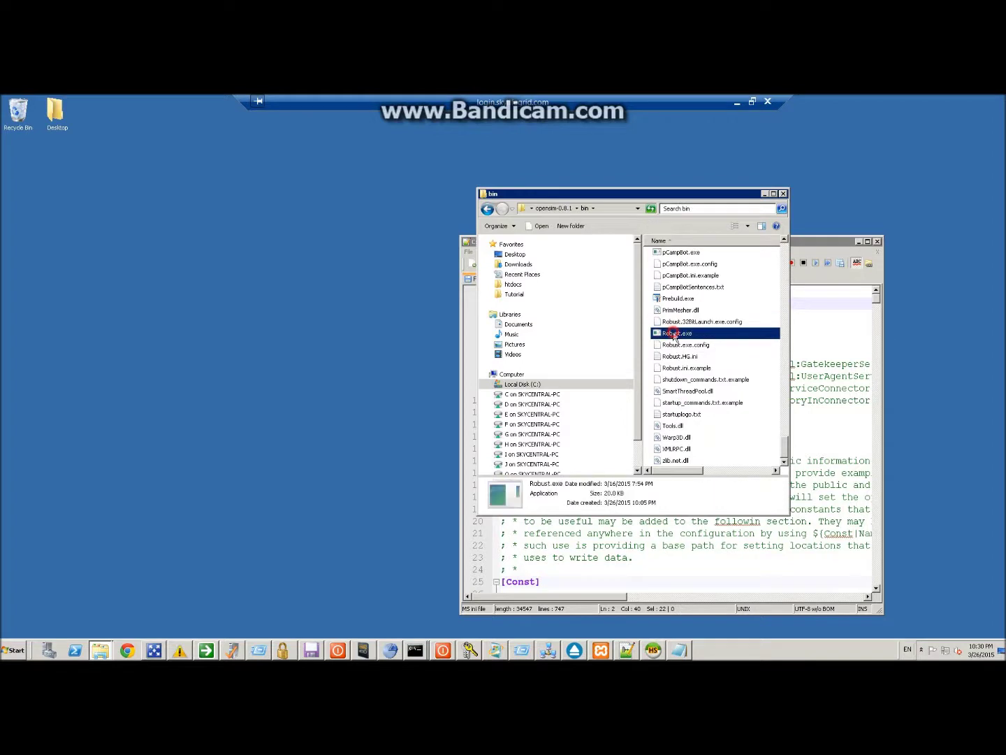
right_drag(677, 333, 123, 315)
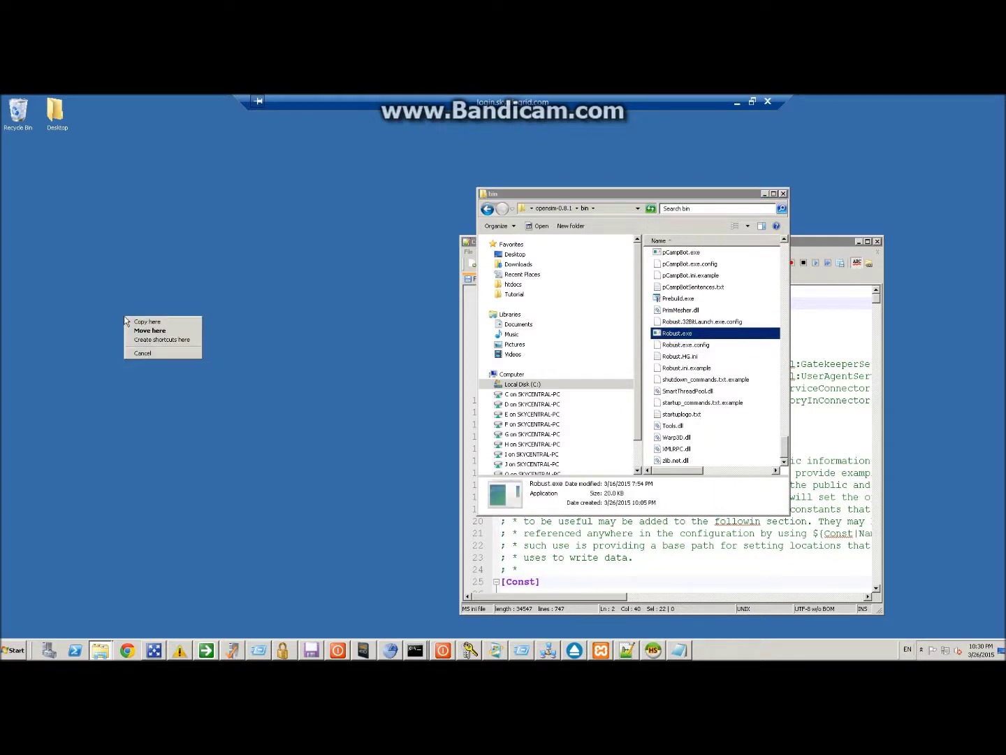
click(141, 339)
right_click(130, 293)
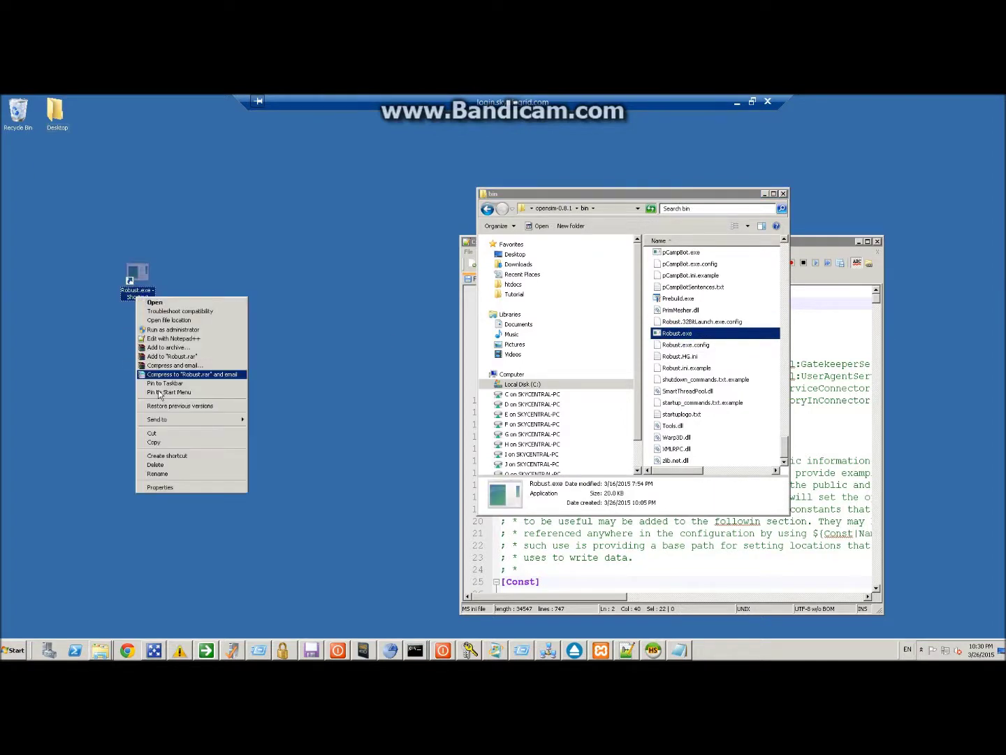
click(168, 476)
text(Tutorial Grid)
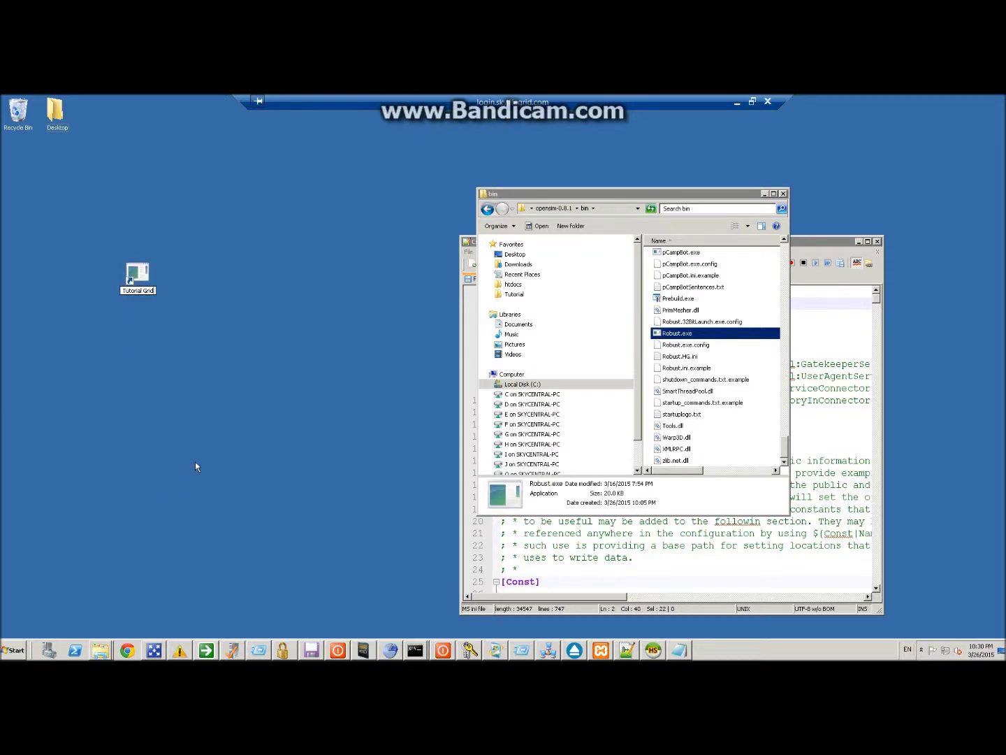
key(Return)
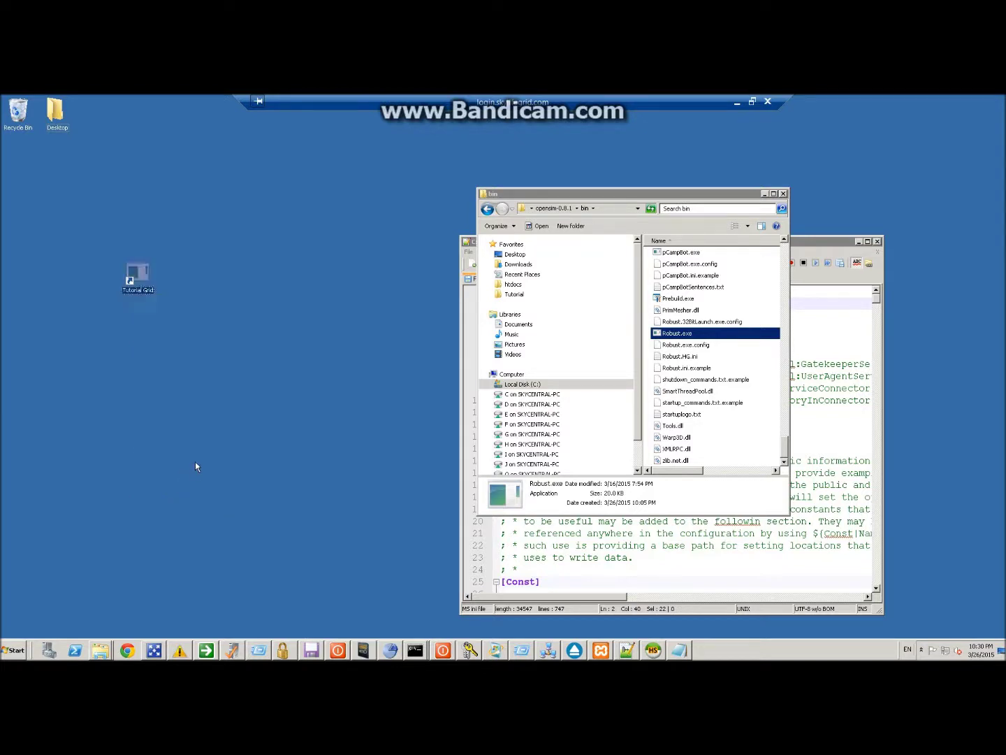
Rename the shortcut to 'Tutorial Grid Robust'
right_click(136, 278)
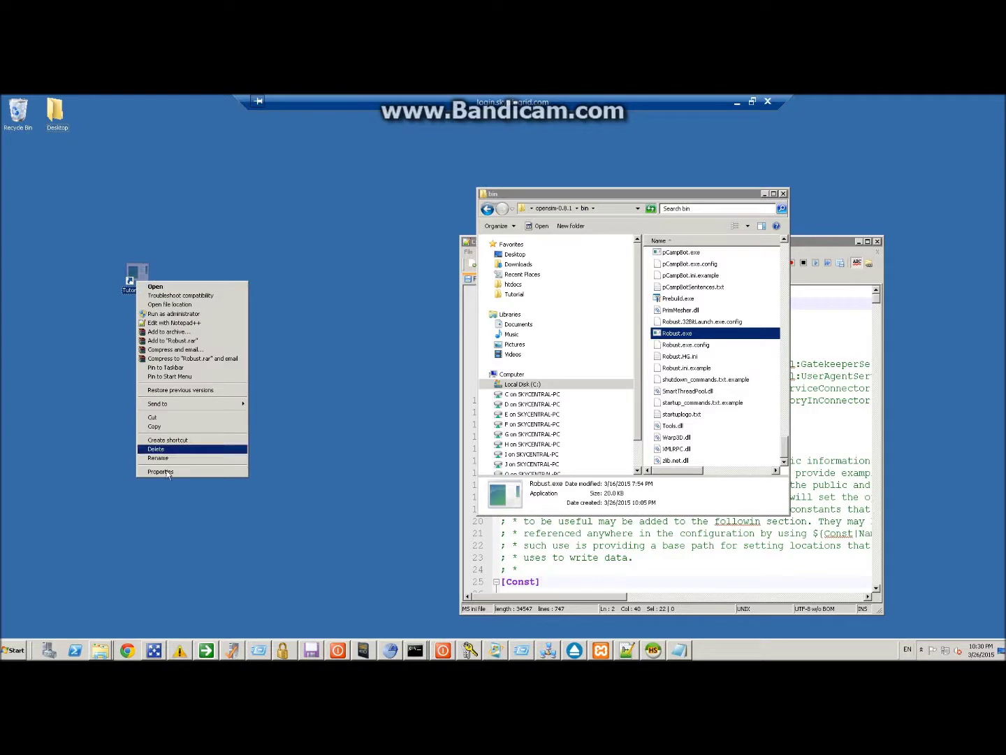
click(189, 455)
key(End)
text(Robust)
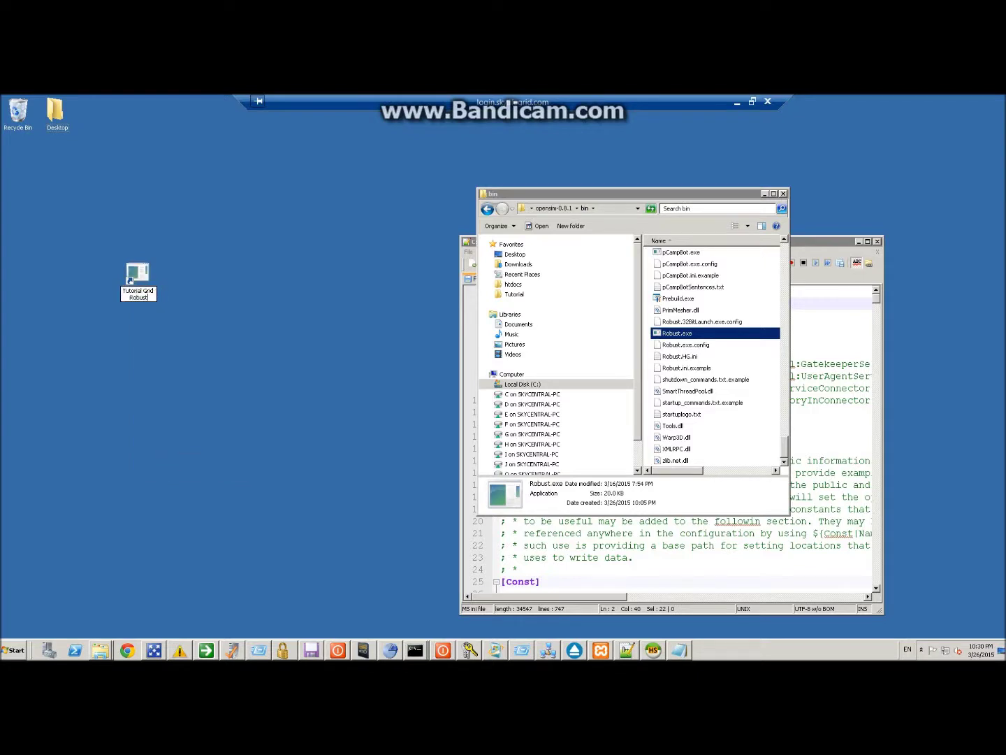
key(Return)
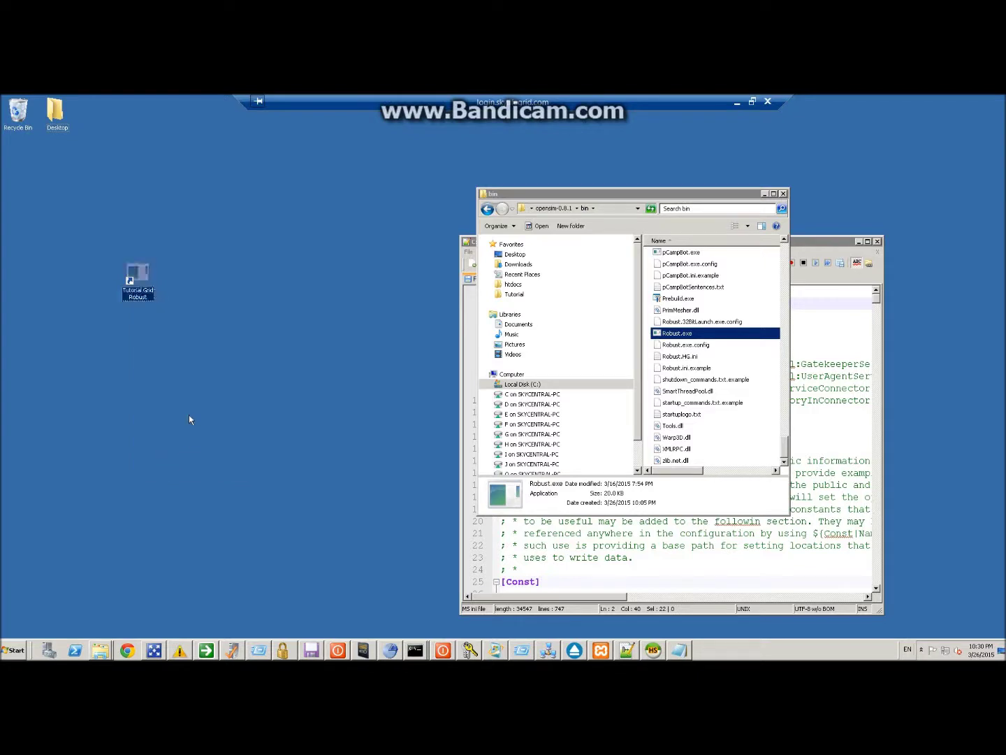
right_click(137, 279)
Append '-inifile Robust.HG.ini' to the shortcut's Target and apply
click(167, 469)
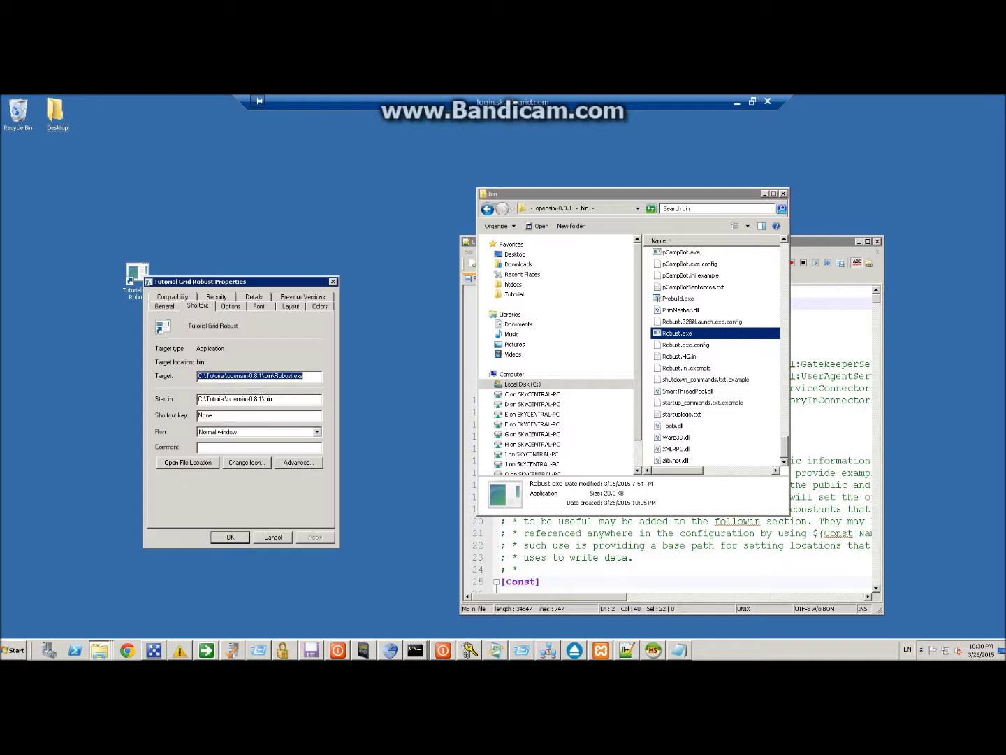
key(End)
text(-inifile Robust.HG.ini)
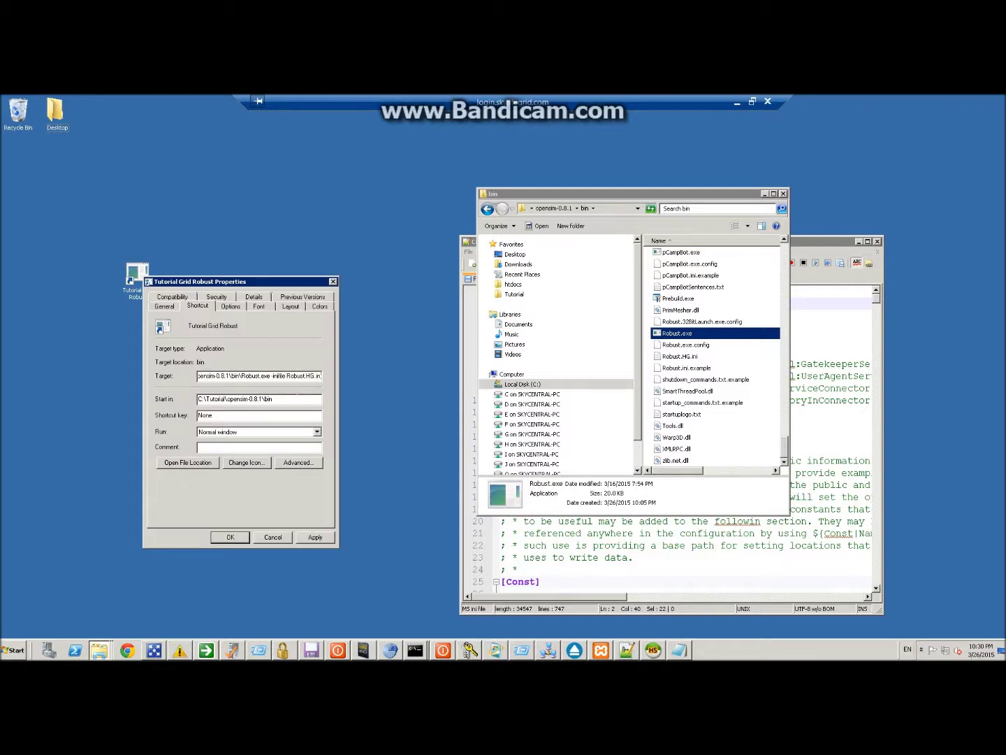
drag(279, 377, 358, 384)
drag(272, 377, 363, 375)
click(315, 537)
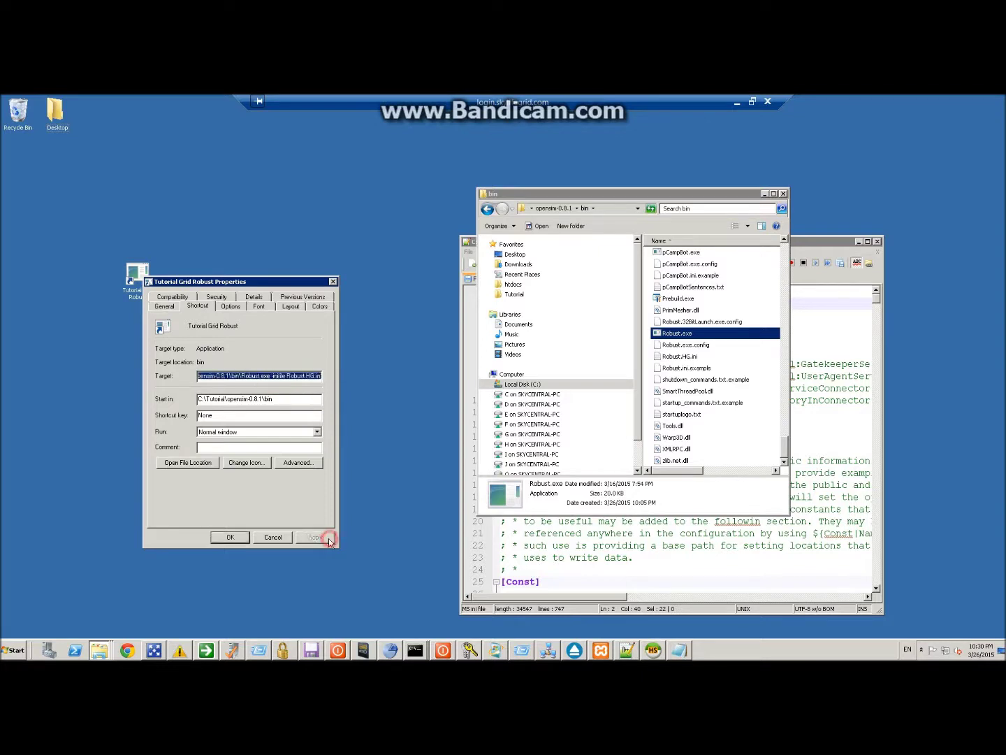
Change the shortcut icon to the red one and close Properties
click(247, 462)
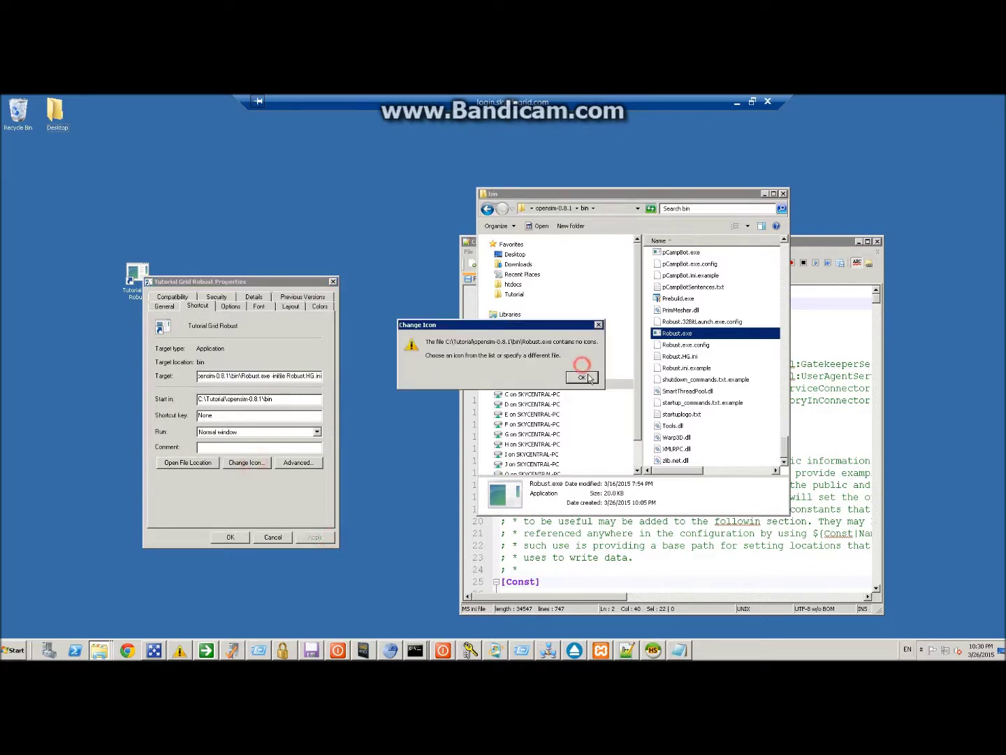
click(581, 377)
click(306, 454)
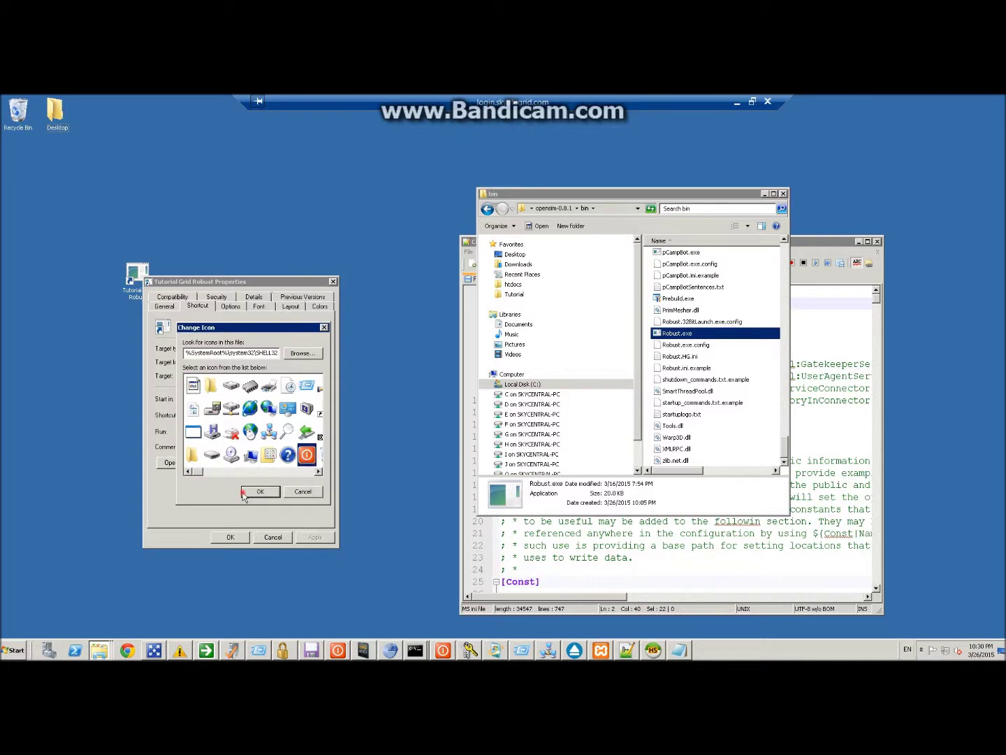
click(259, 491)
click(316, 537)
click(233, 537)
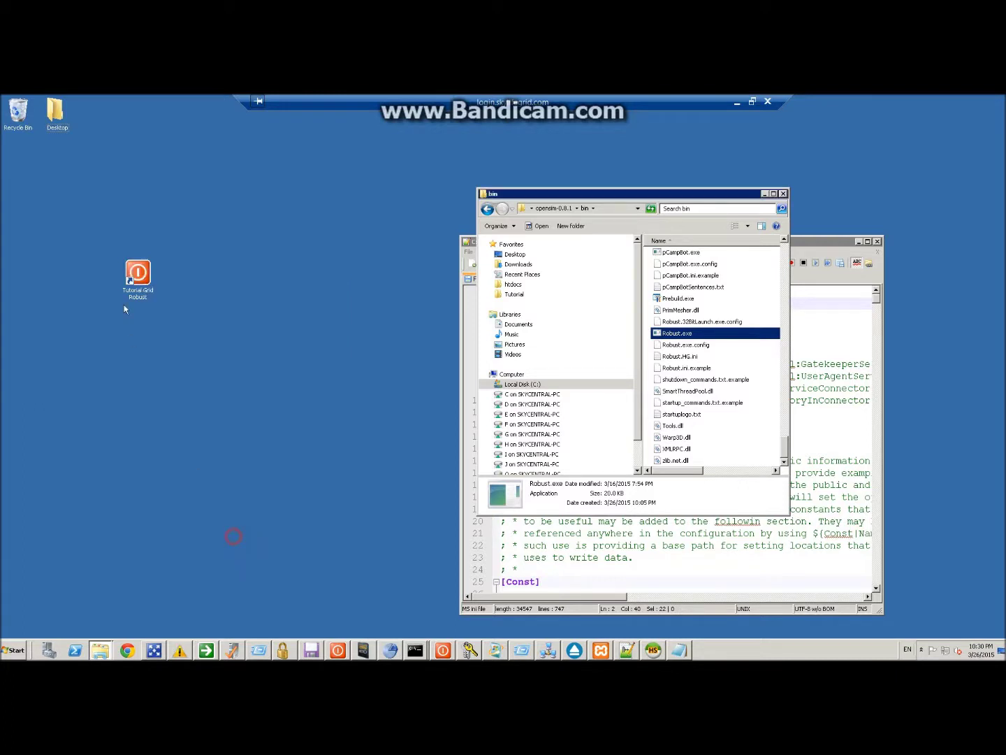
Launch Robust from the Tutorial Grid Robust shortcut, allowing the unverified program to run
drag(136, 282, 14, 217)
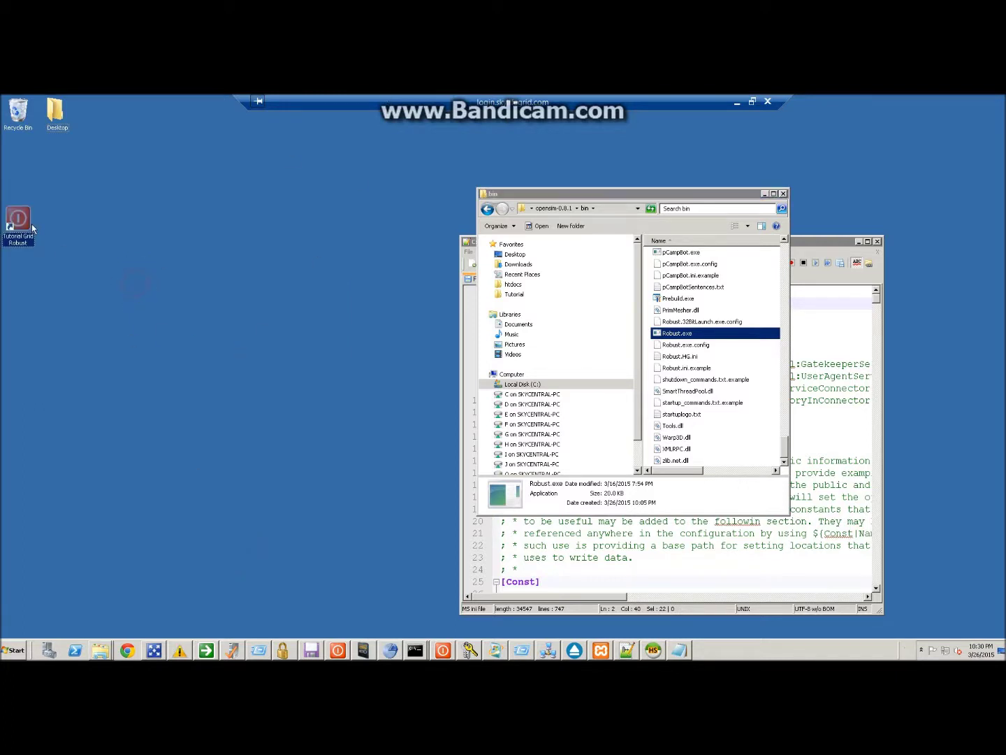
double_click(14, 217)
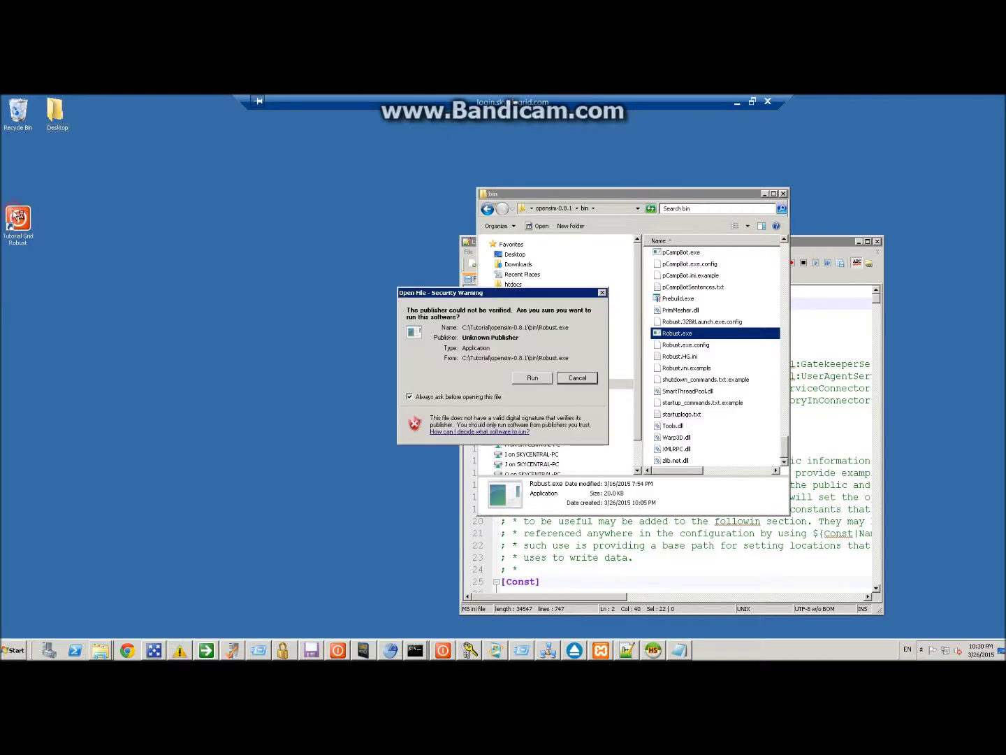
click(537, 378)
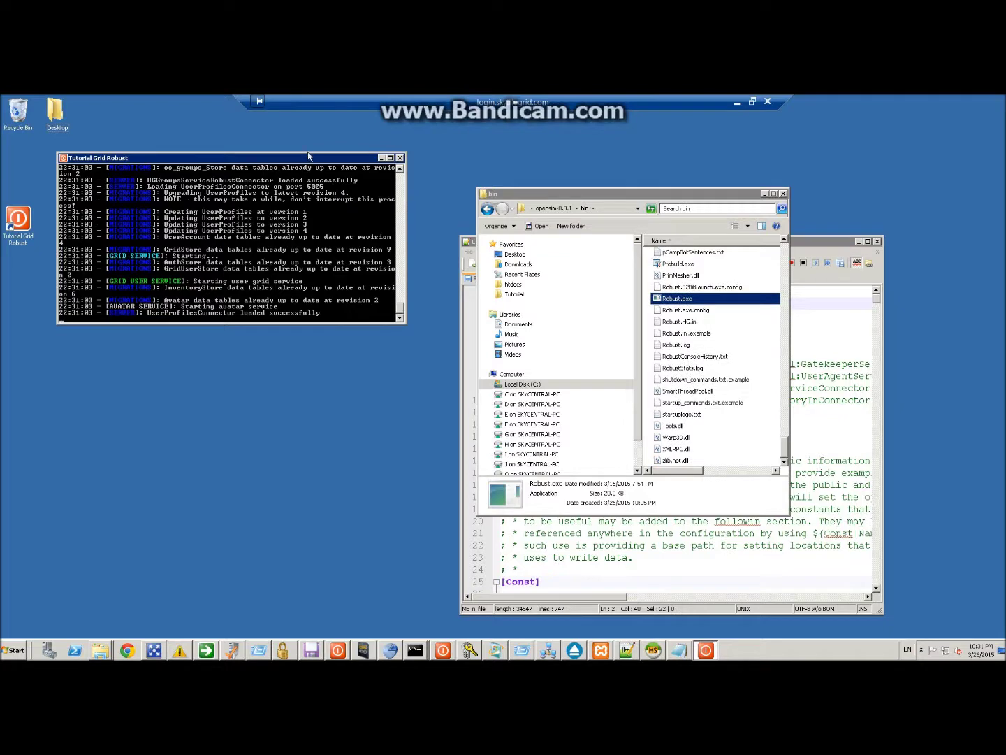
drag(309, 155, 357, 203)
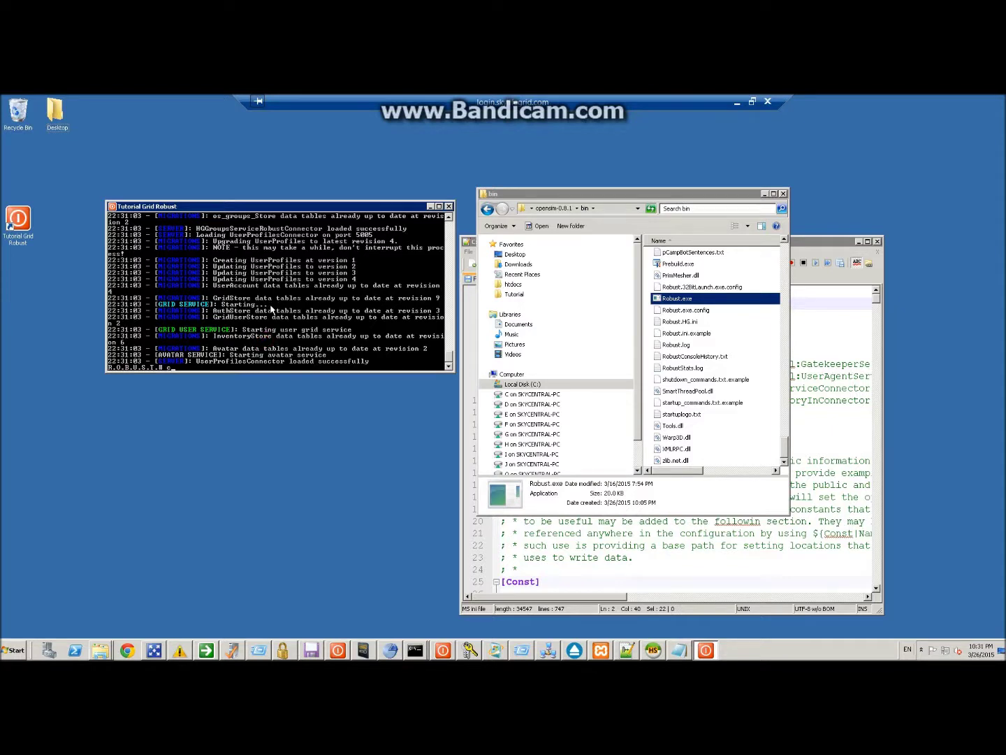
Run 'create user Test Member' in the console, accepting the default prompts
text(eate user Test Member)
key(Return)
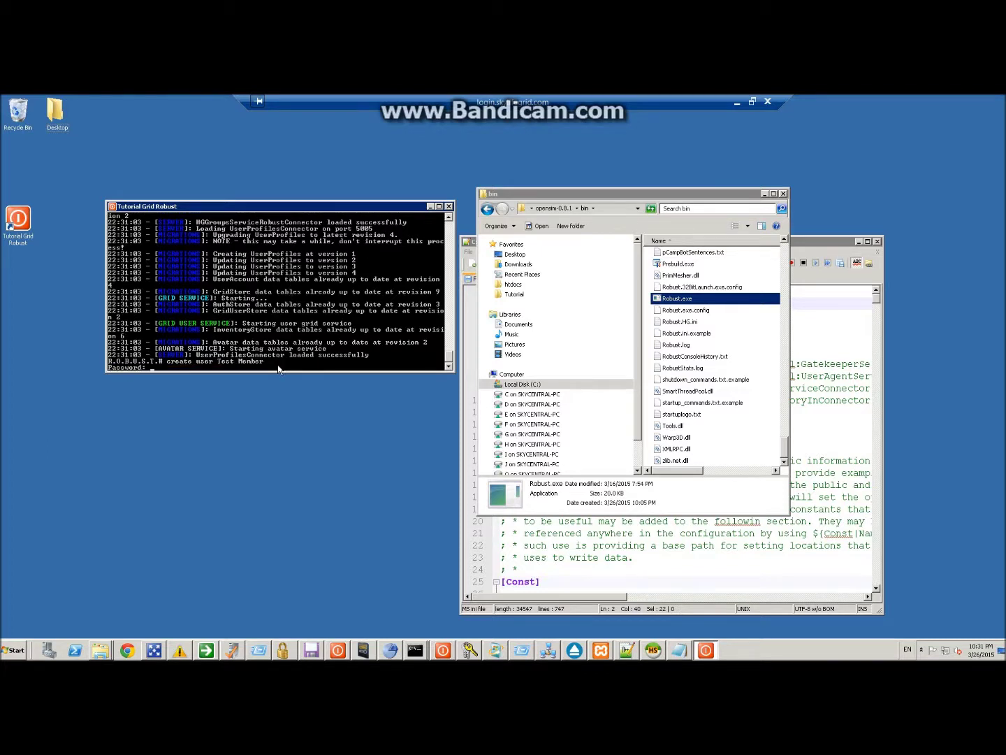
key(Return)
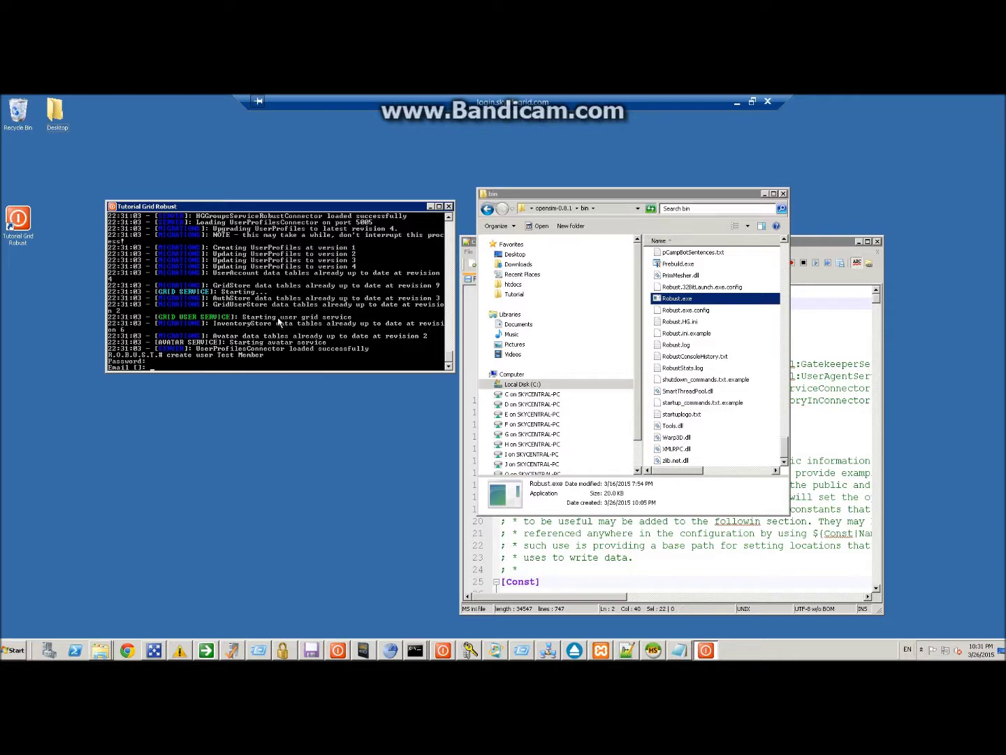
key(Return)
key(Return)
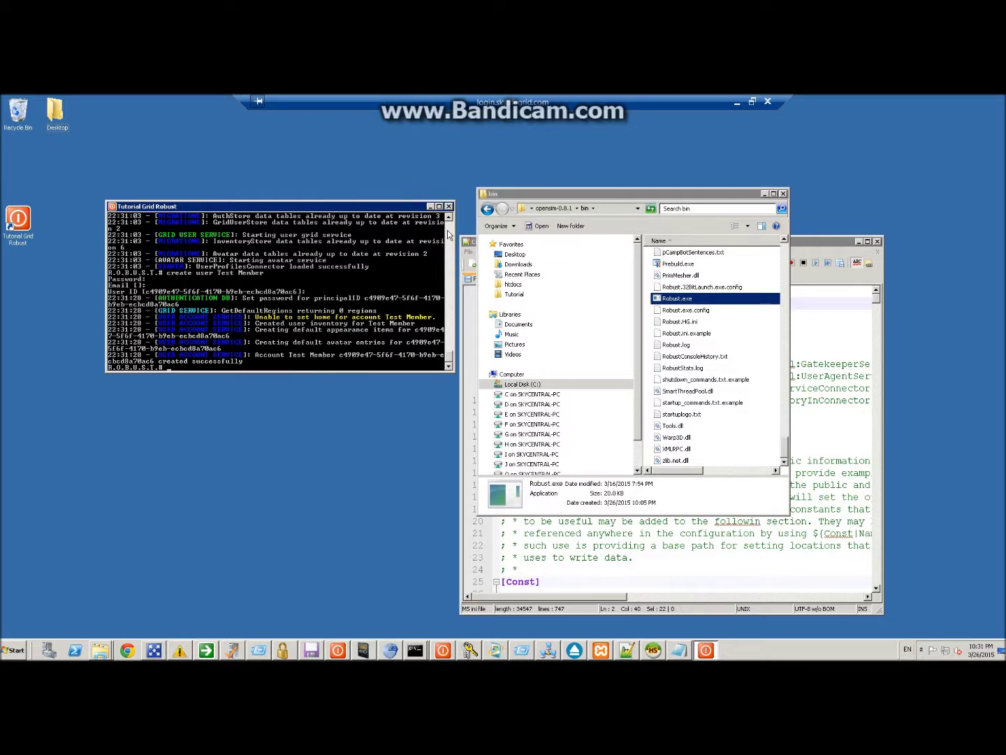
drag(286, 206, 270, 191)
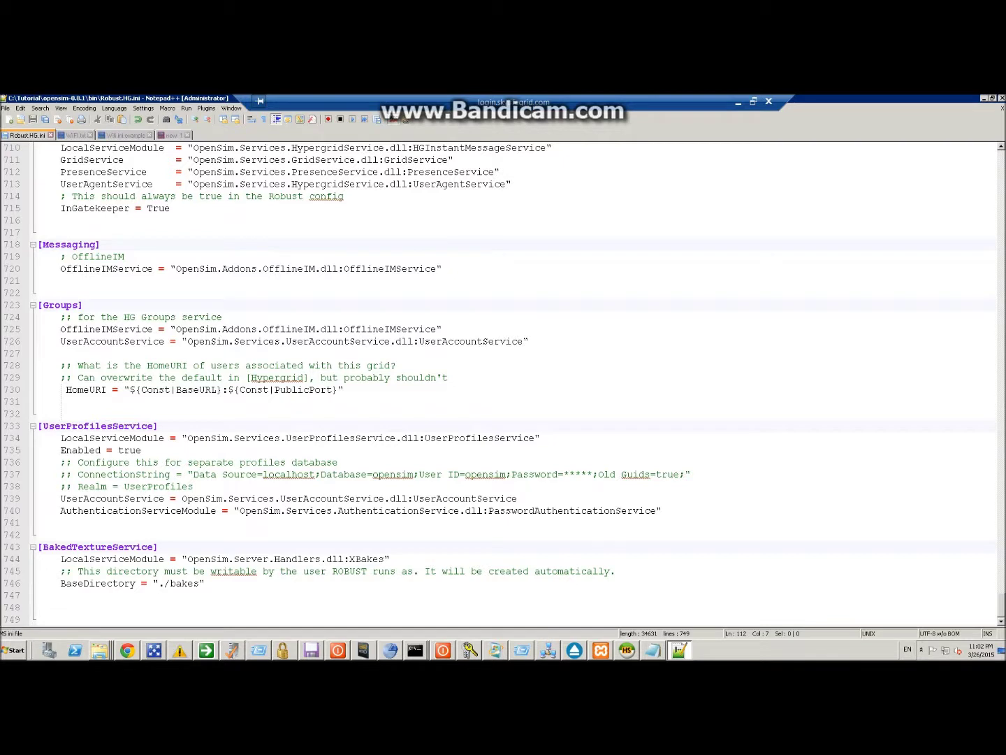
Place the caret at the start of the Groups HomeURI line 730
drag(66, 390, 61, 391)
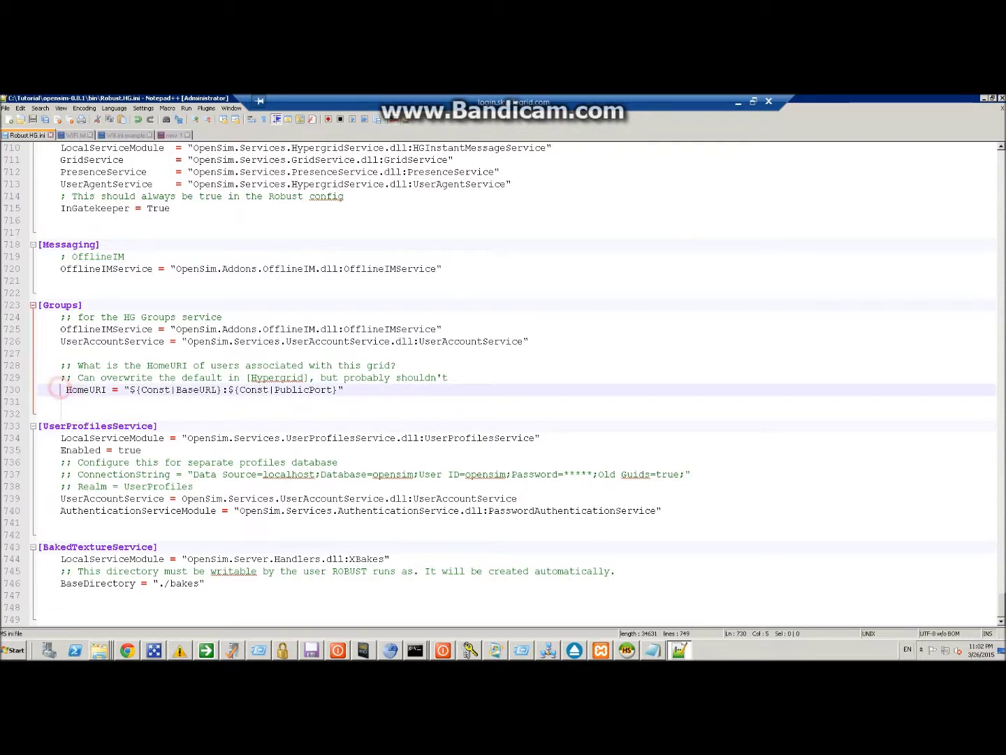
click(67, 394)
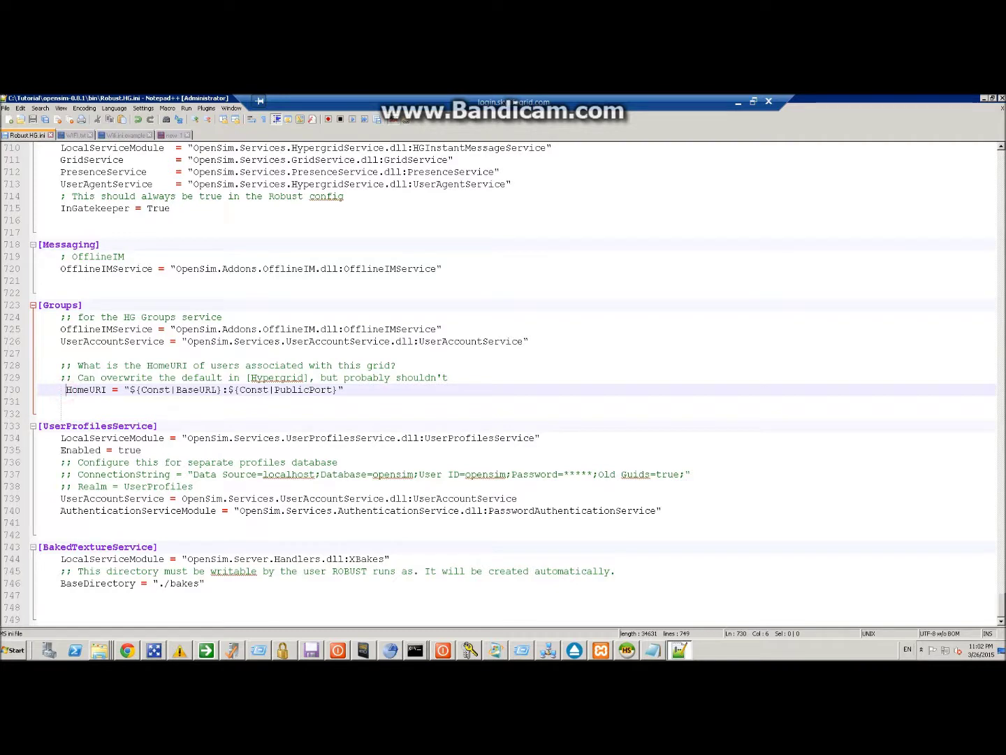